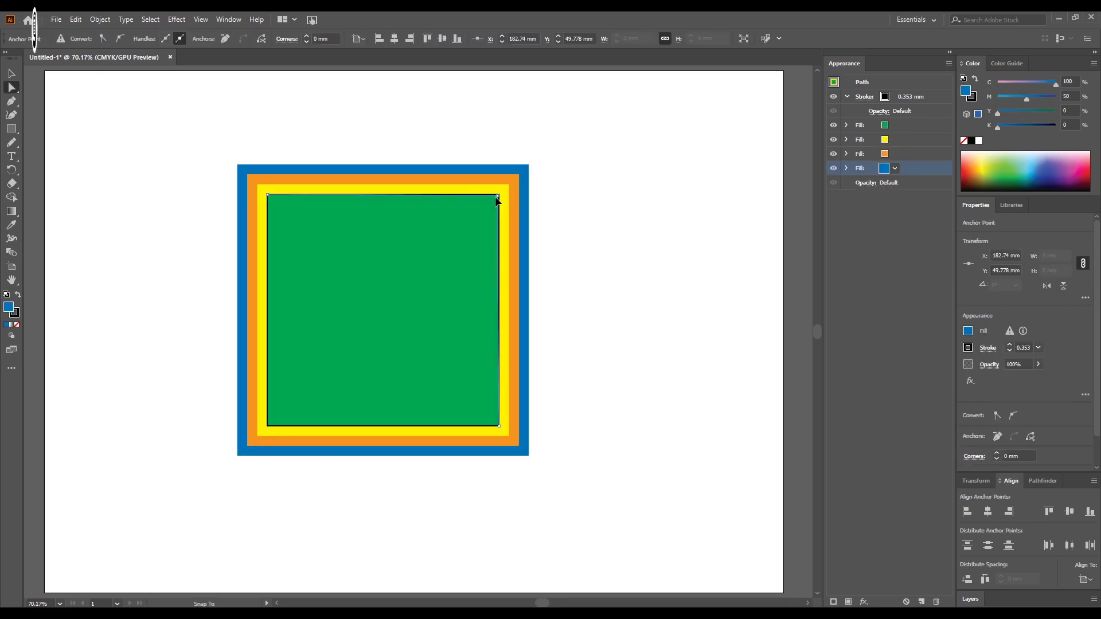
mouse_move(497, 201)
left_mouse_down()
mouse_move(443, 241)
mouse_move(523, 287)
mouse_move(466, 181)
mouse_move(515, 194)
left_mouse_up()
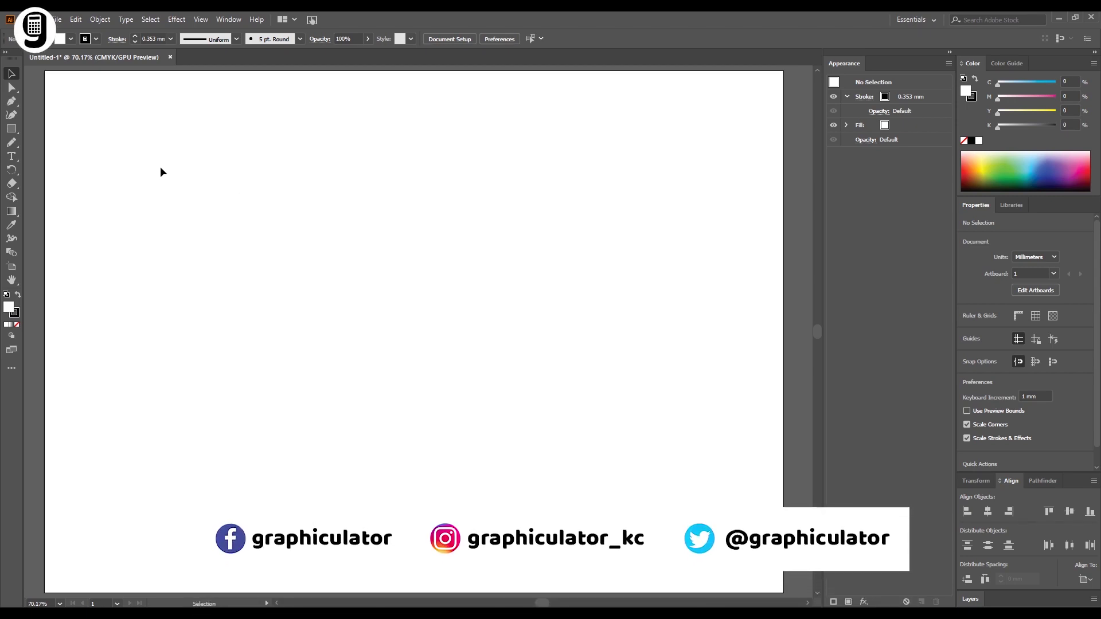
- Draw a square about 93 mm wide near the middle of the blank artboard with the Rectangle tool
left_click(15, 133)
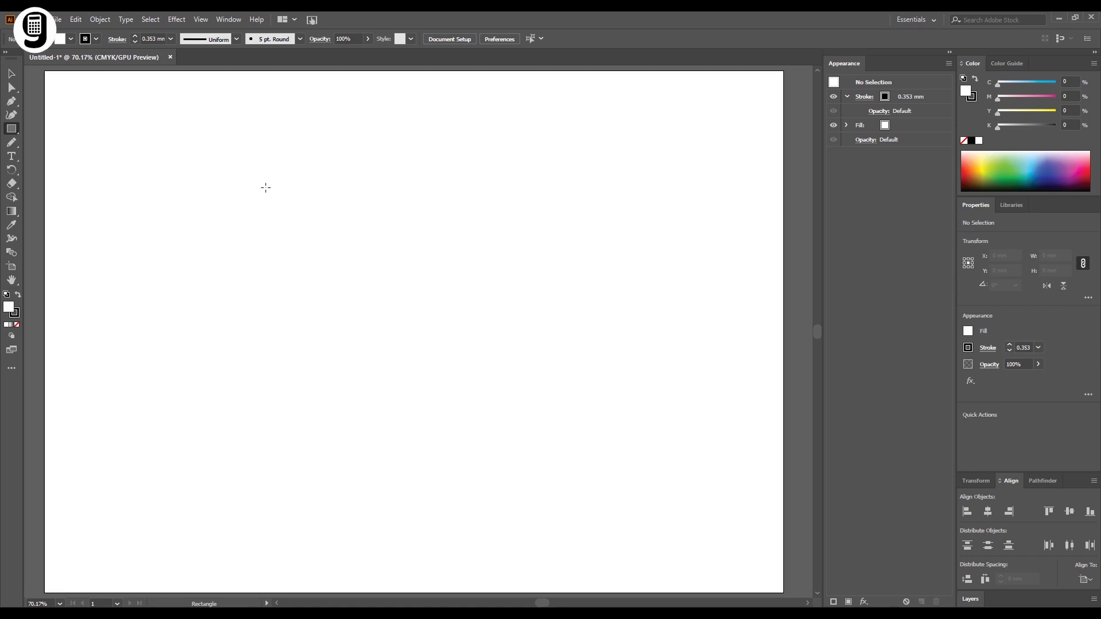
left_click_drag(268, 194, 499, 332)
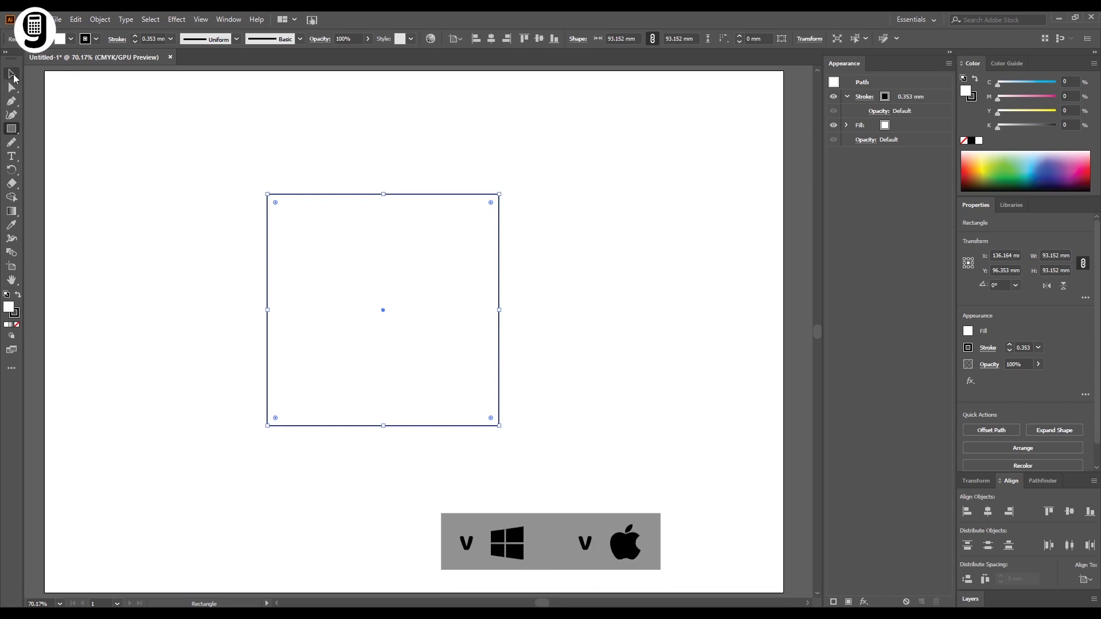
left_click(13, 75)
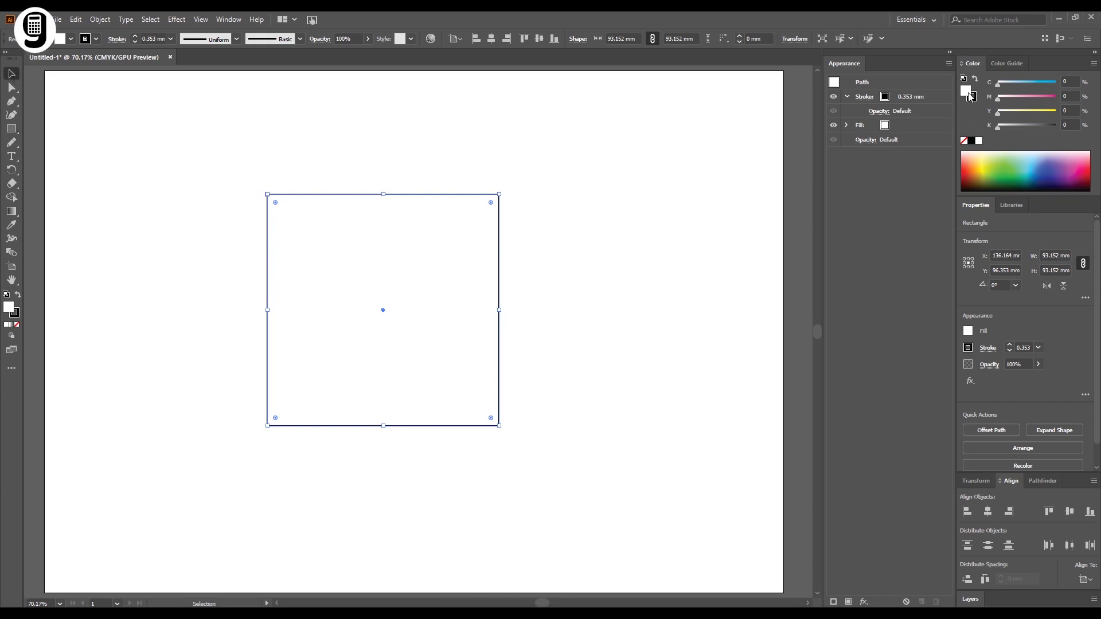
- Fill the square with green by setting cyan and yellow to 100%, and deselect it
left_click_drag(998, 113, 1058, 111)
left_click_drag(1004, 87, 1060, 83)
left_click(601, 204)
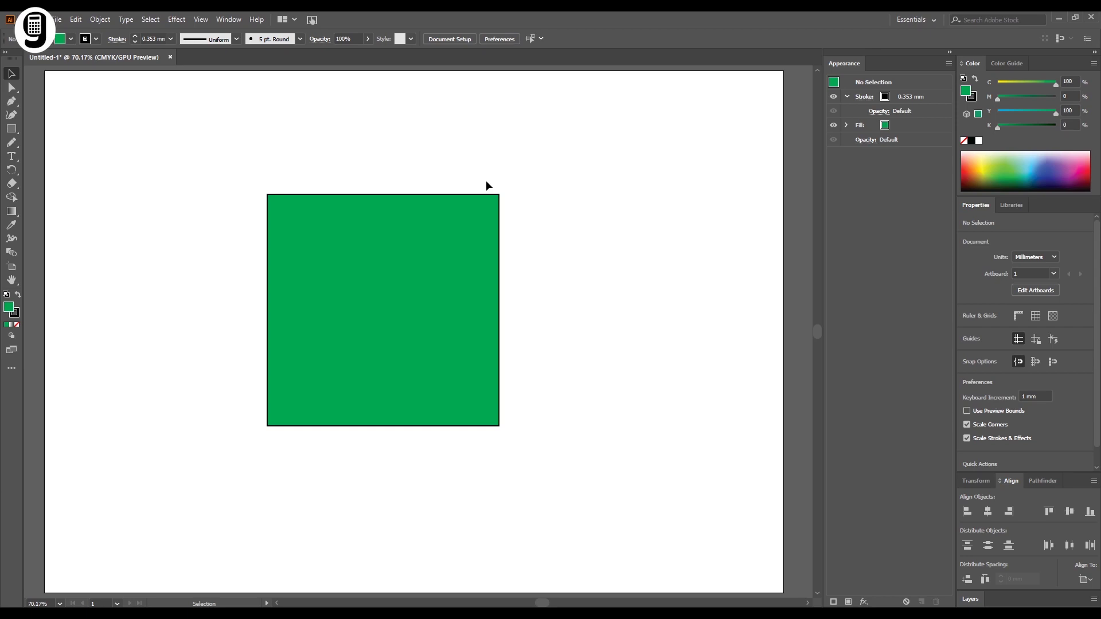
- Start Offset Path on the green square with the preview on and set the offset to 4 mm
left_click(457, 273)
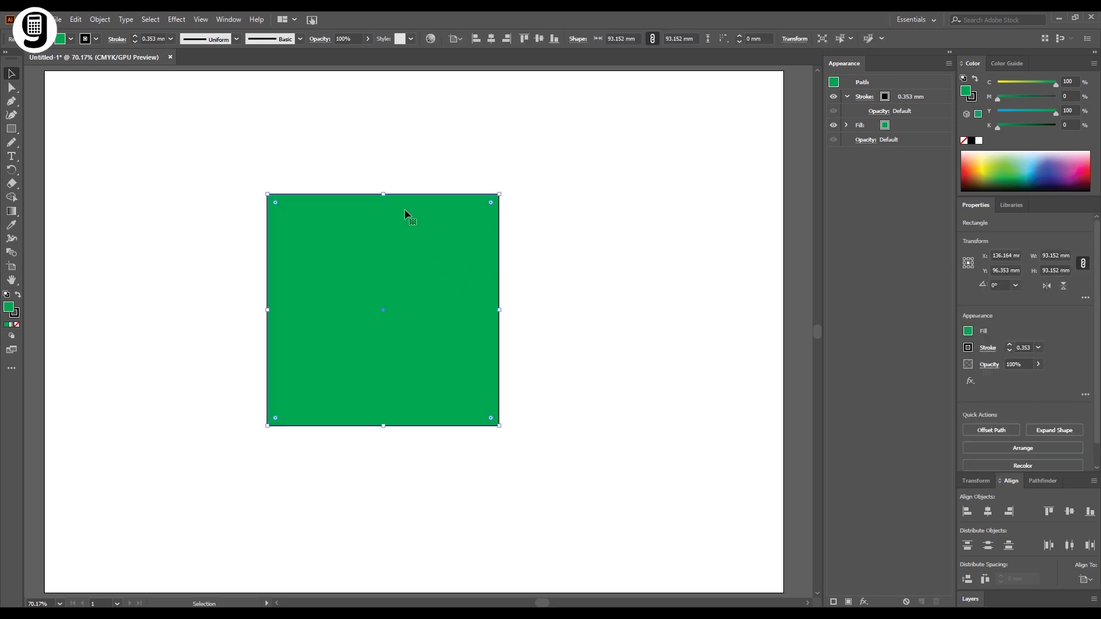
left_click(101, 19)
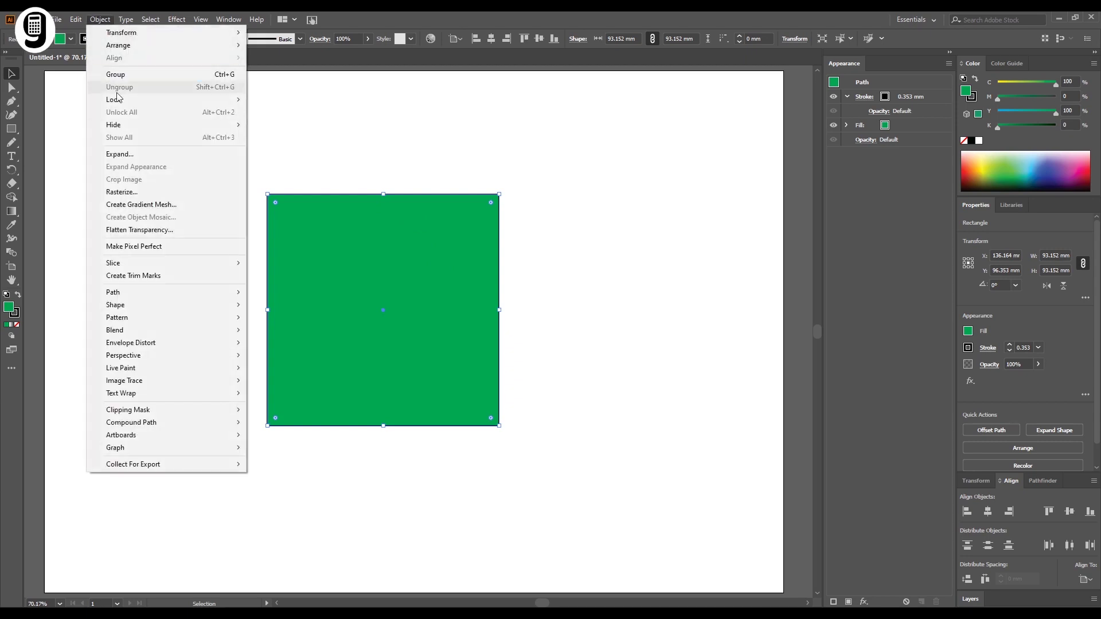
mouse_move(132, 290)
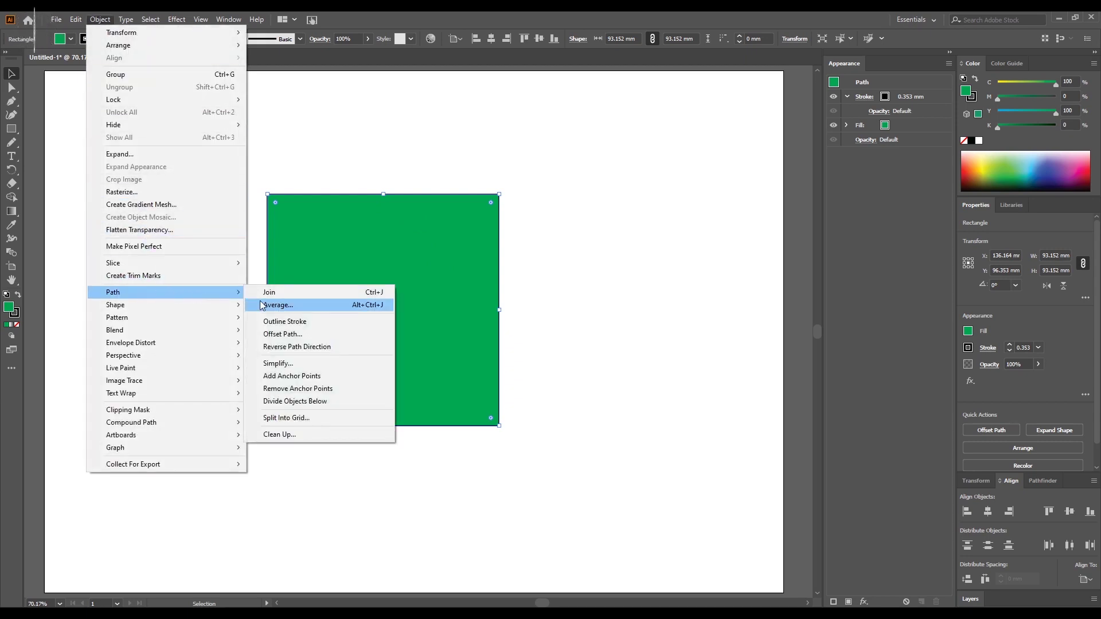
left_click(279, 334)
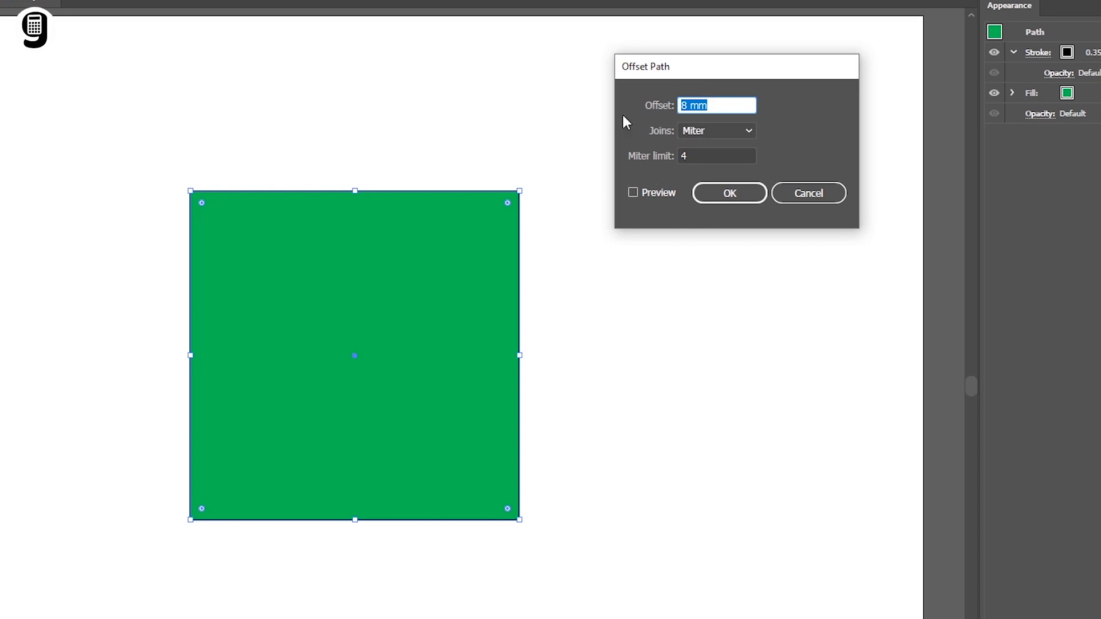
left_click(634, 193)
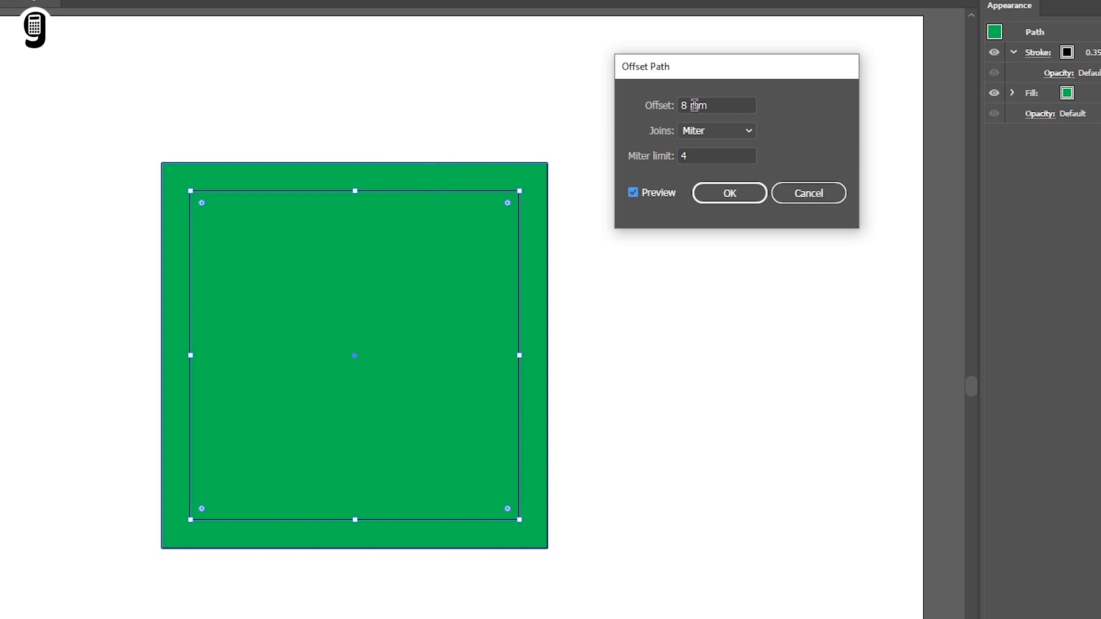
left_click_drag(726, 104, 643, 103)
type("4")
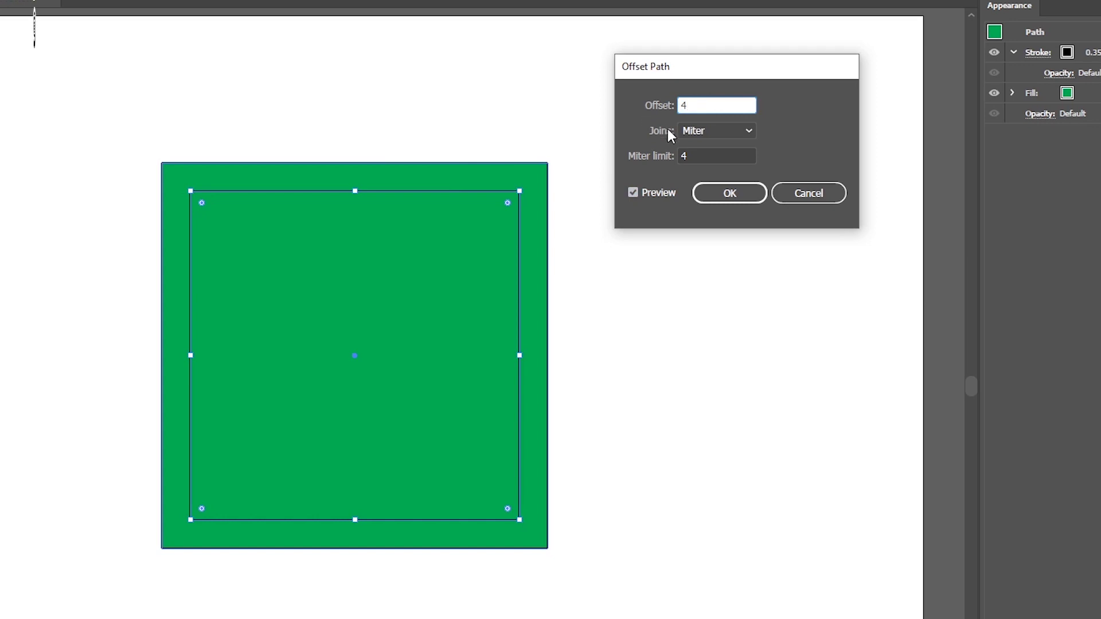
key("Tab")
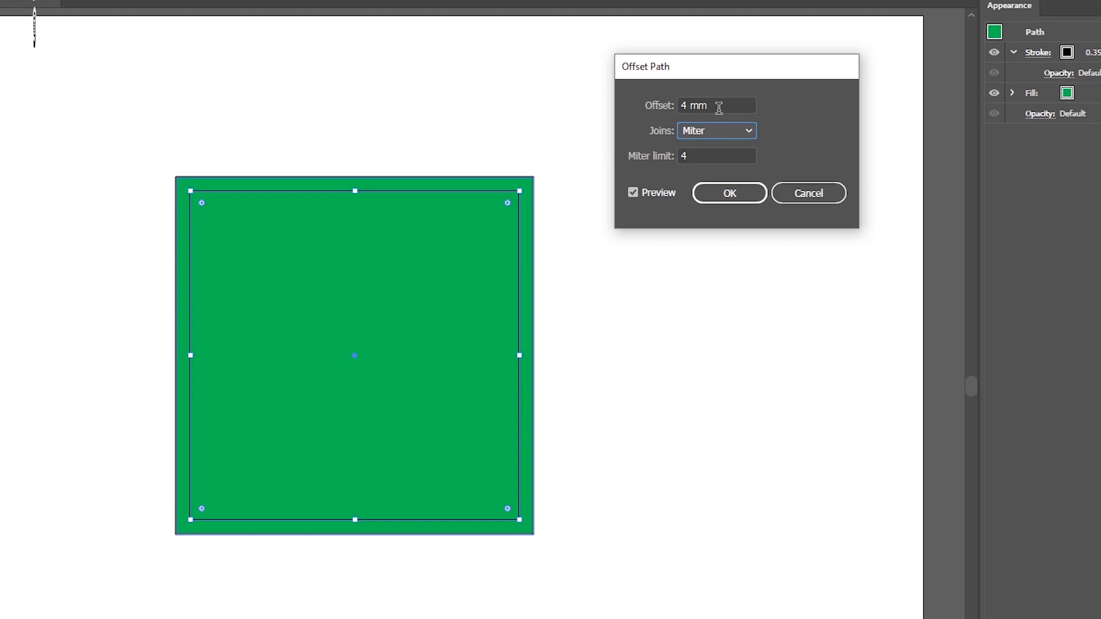
- Raise the square's offset in single increments to 14 mm to preview a larger outward offset
left_click_drag(719, 107, 659, 105)
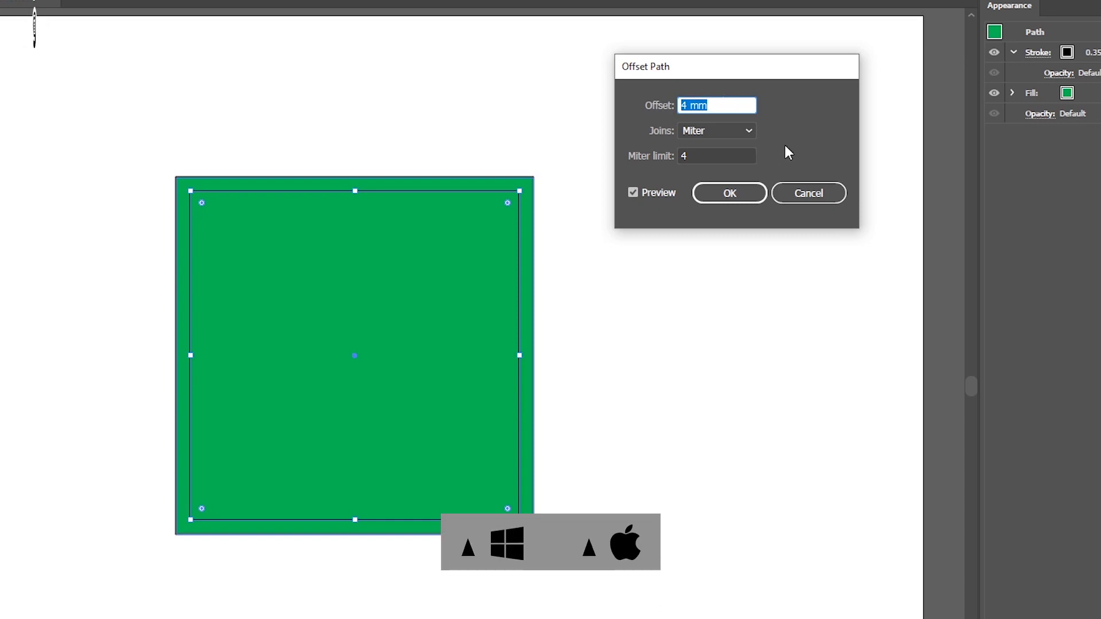
key("Up")
key("Up")
key("Up")
key("Up")
key("Up")
key("Up")
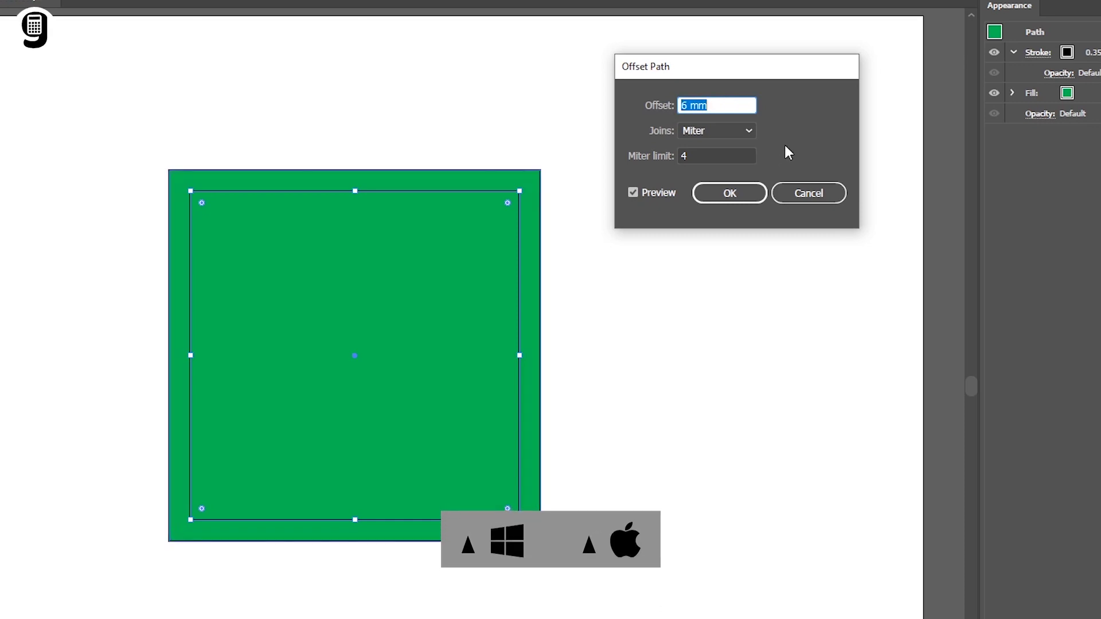
key("Up")
key("Up")
key("Up")
key("Up")
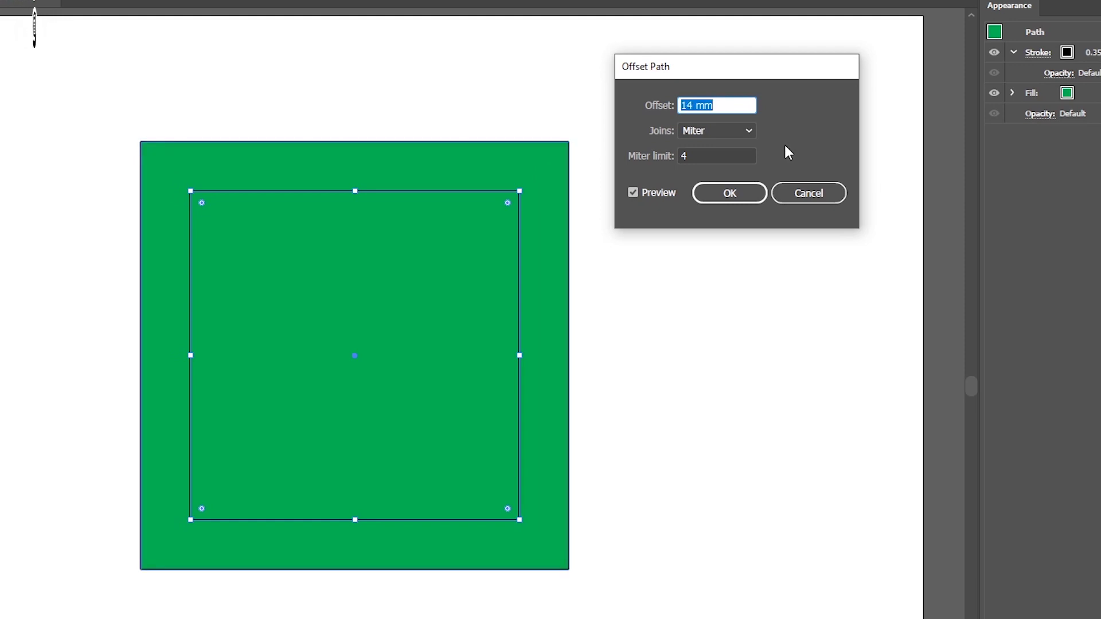
- Lower the square's offset step by step to -8 mm to preview an inward offset
key("Down")
key("Down")
key("Down")
key("Down")
key("Down")
key("Down")
key("Down")
key("Down")
key("Down")
key("Down")
key("Down")
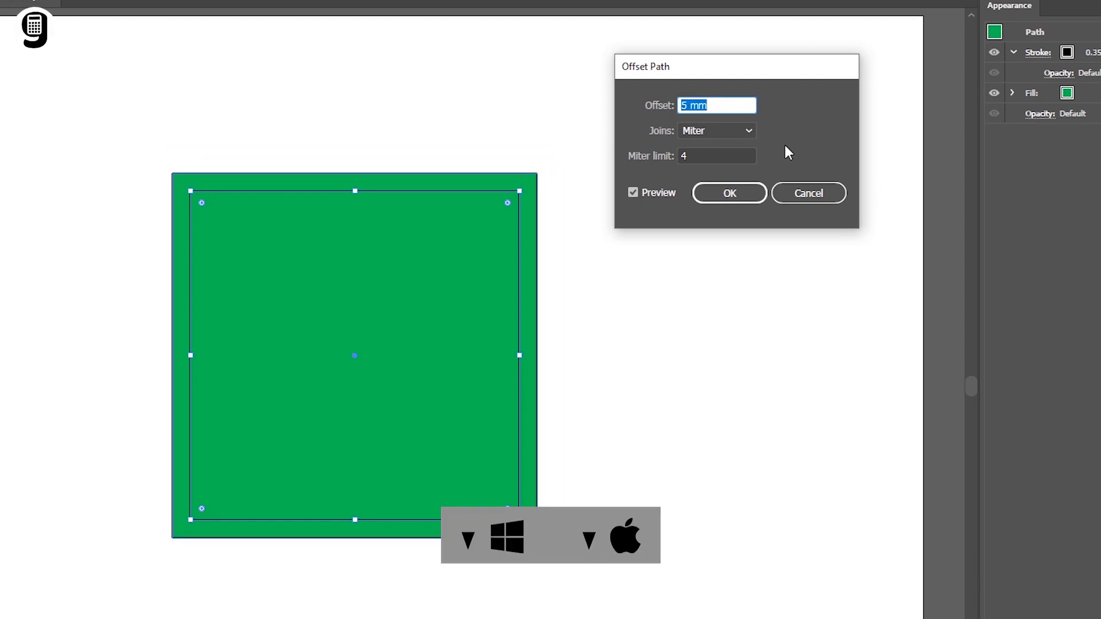
key("Down")
key("Down")
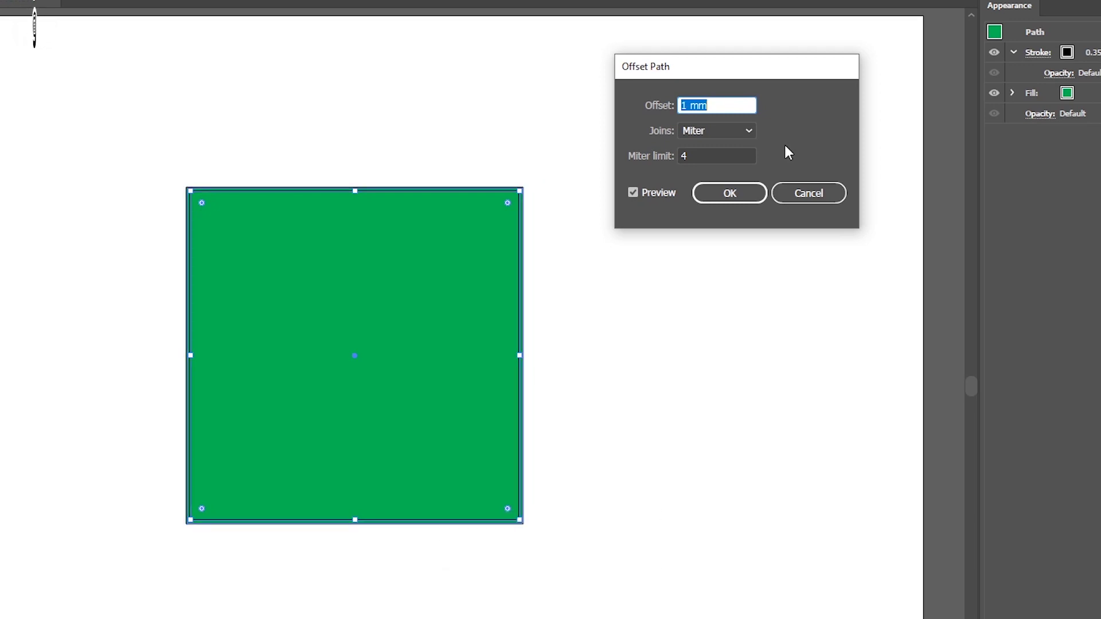
key("Down")
key("Down")
key("Down")
key("Down")
key("Down")
key("Down")
key("Down")
key("Down")
key("Down")
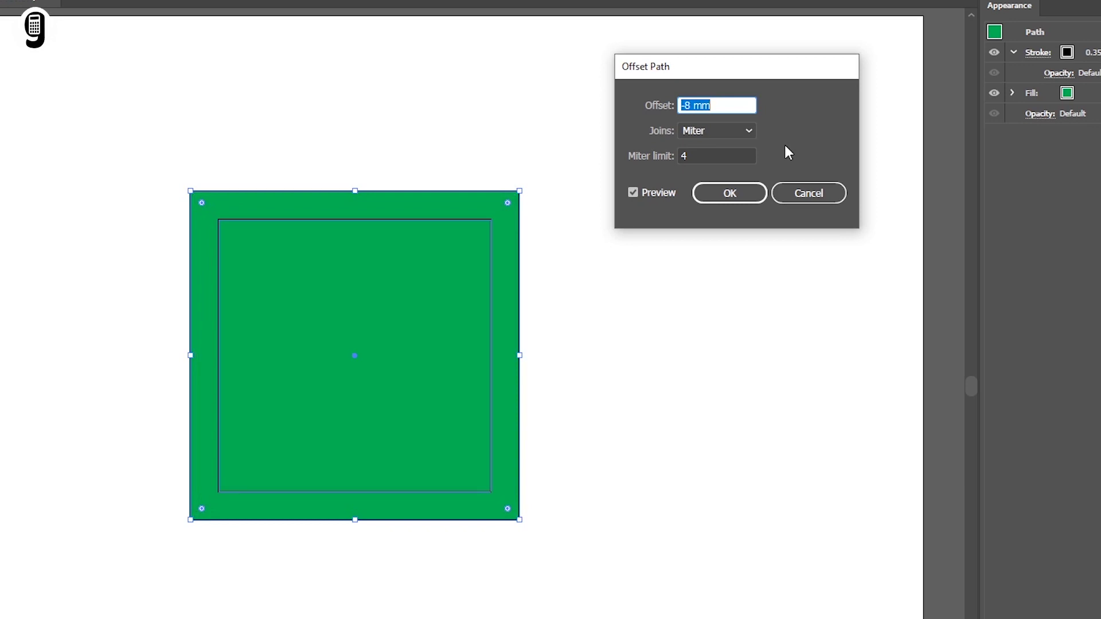
- Bring the square's offset value back up to 4 mm
key("Up")
key("Up")
key("Up")
key("Up")
key("Up")
key("Up")
key("Up")
key("Up")
key("Up")
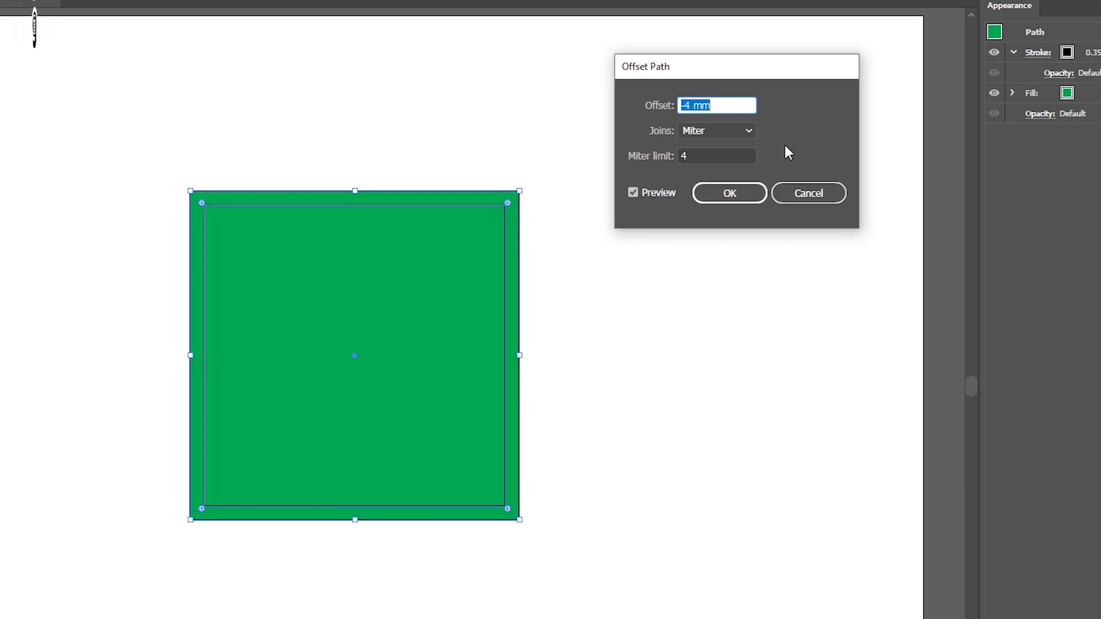
key("Up")
key("Up")
key("Up")
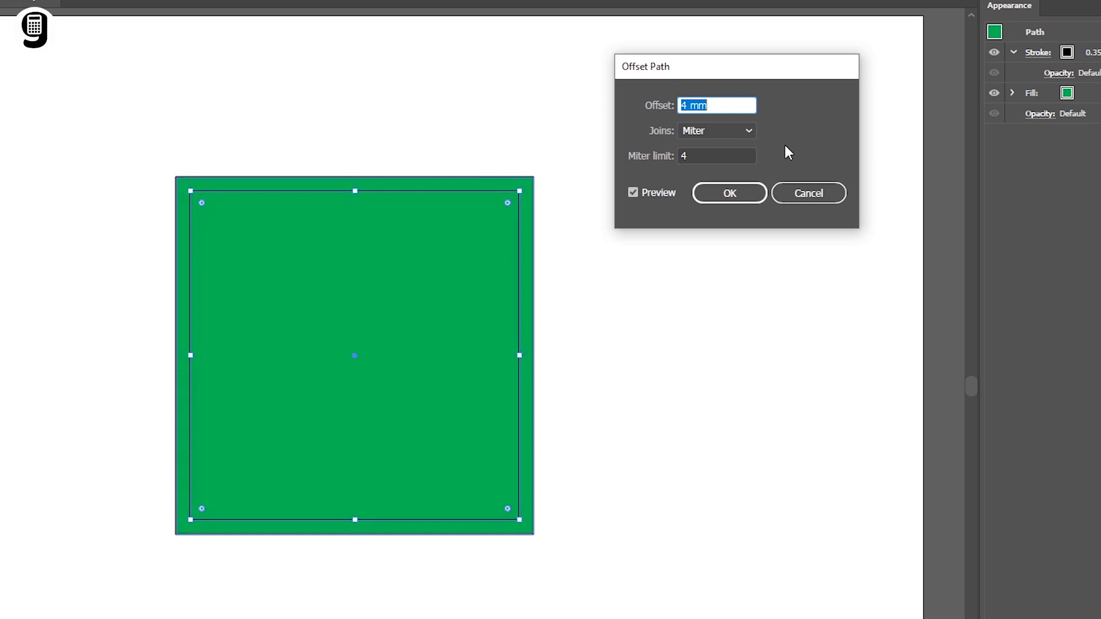
key("Up")
key("Down")
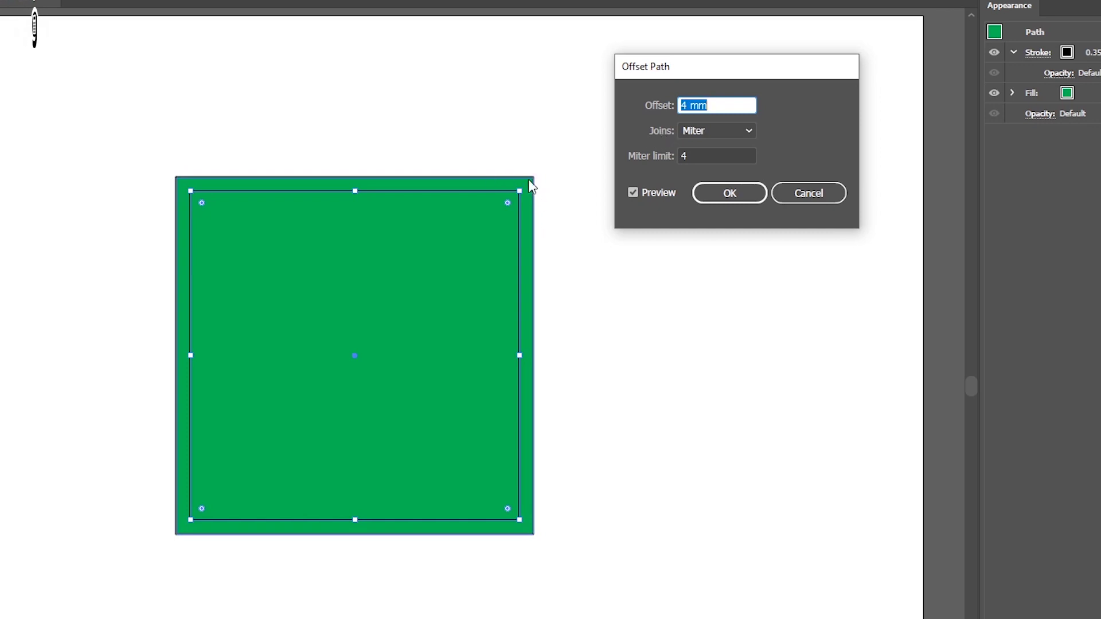
- Set the joins of the square's 4 mm offset to Round to preview rounded corners
left_click(727, 130)
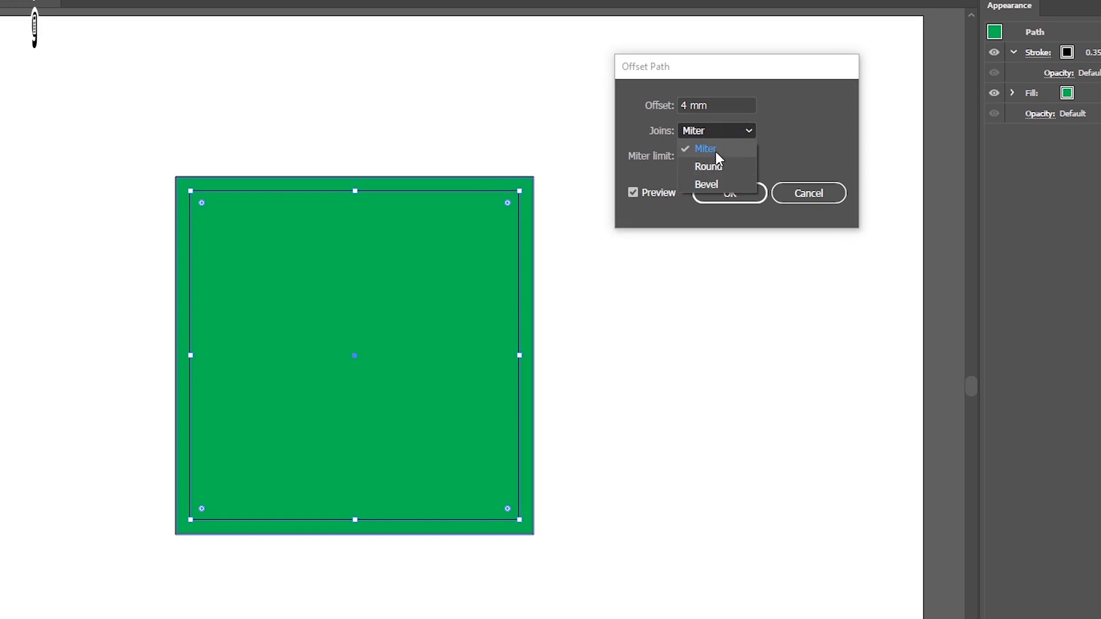
left_click(733, 131)
key("shift+Tab")
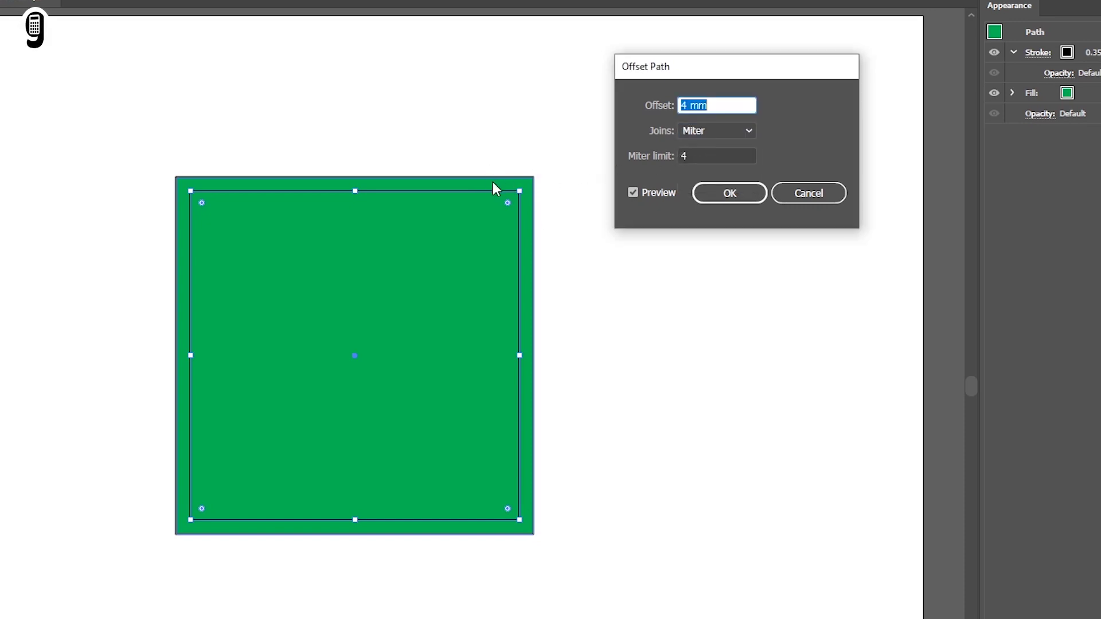
left_click(732, 128)
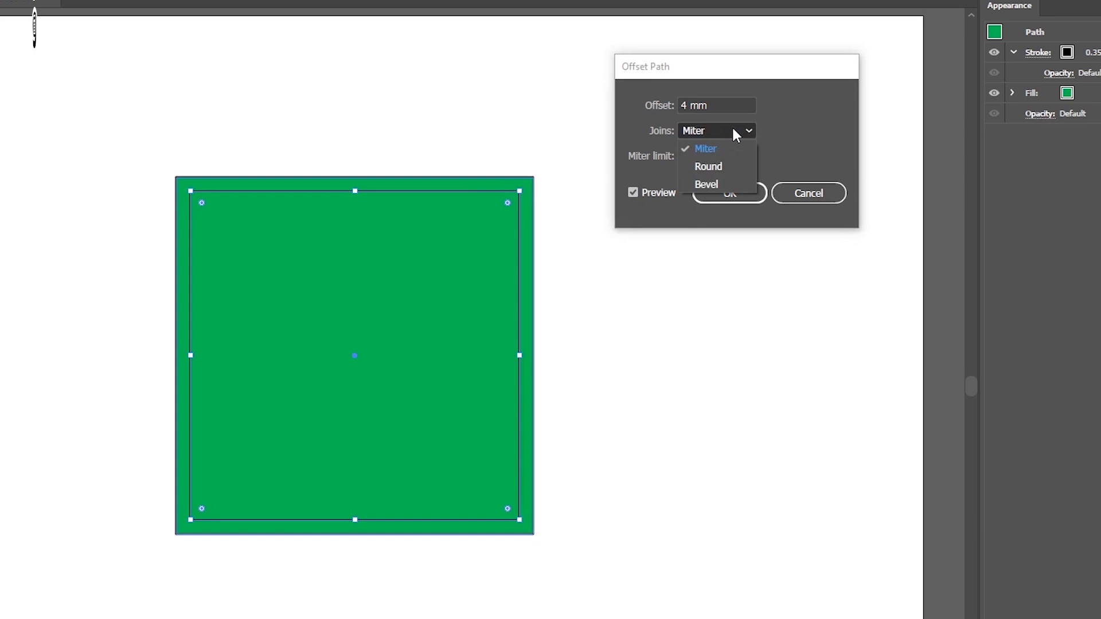
left_click(709, 168)
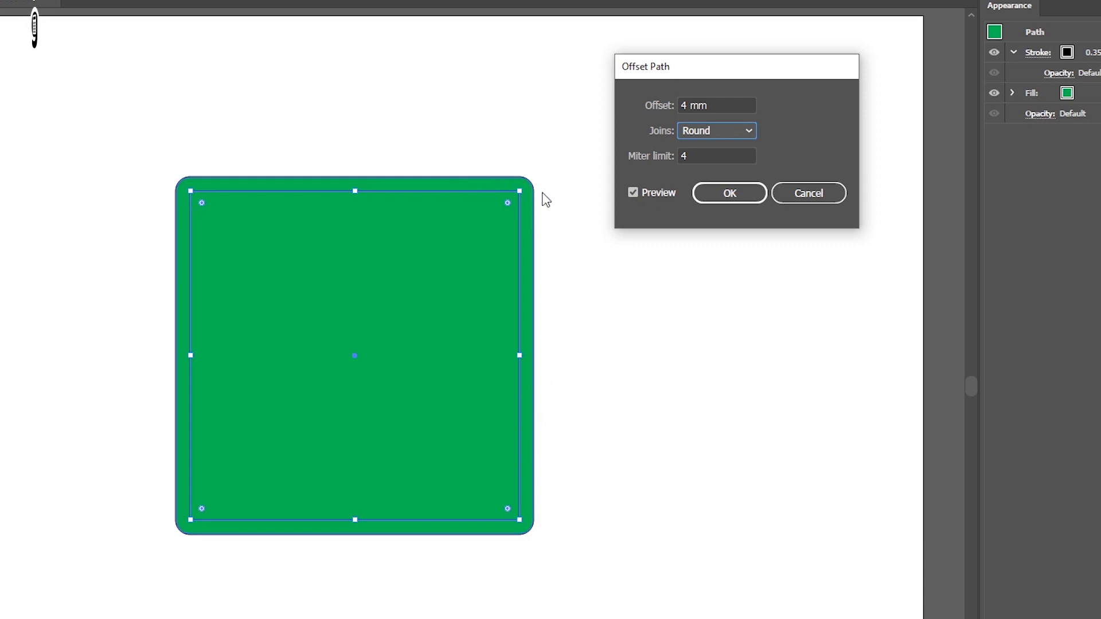
- Preview the square's 4 mm offset with Bevel joins and cancel the Offset Path operation
left_click(727, 133)
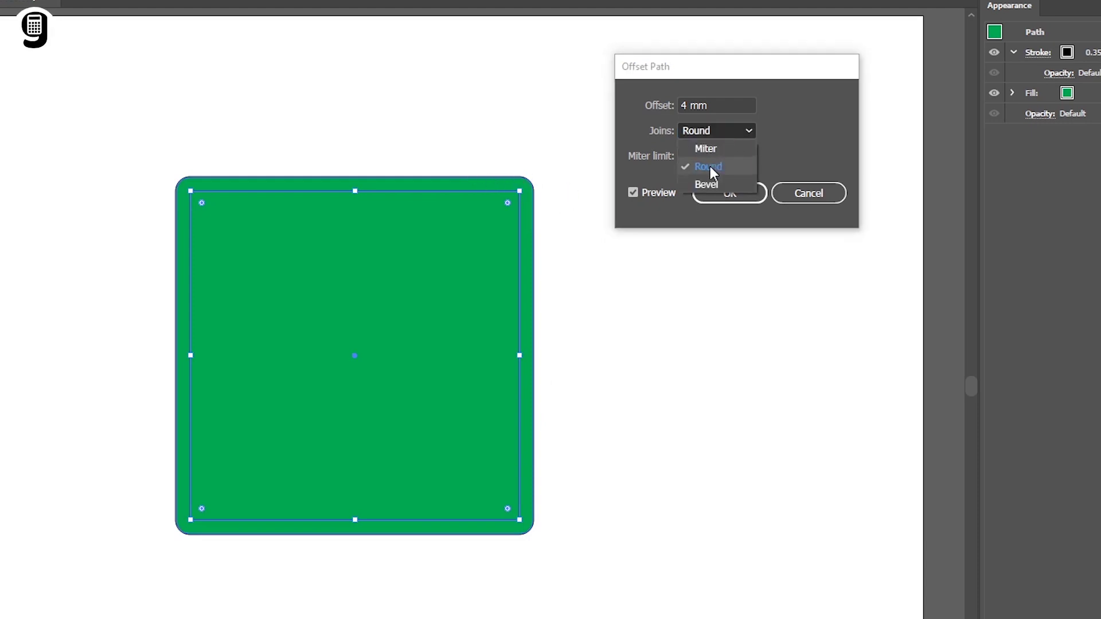
left_click(706, 180)
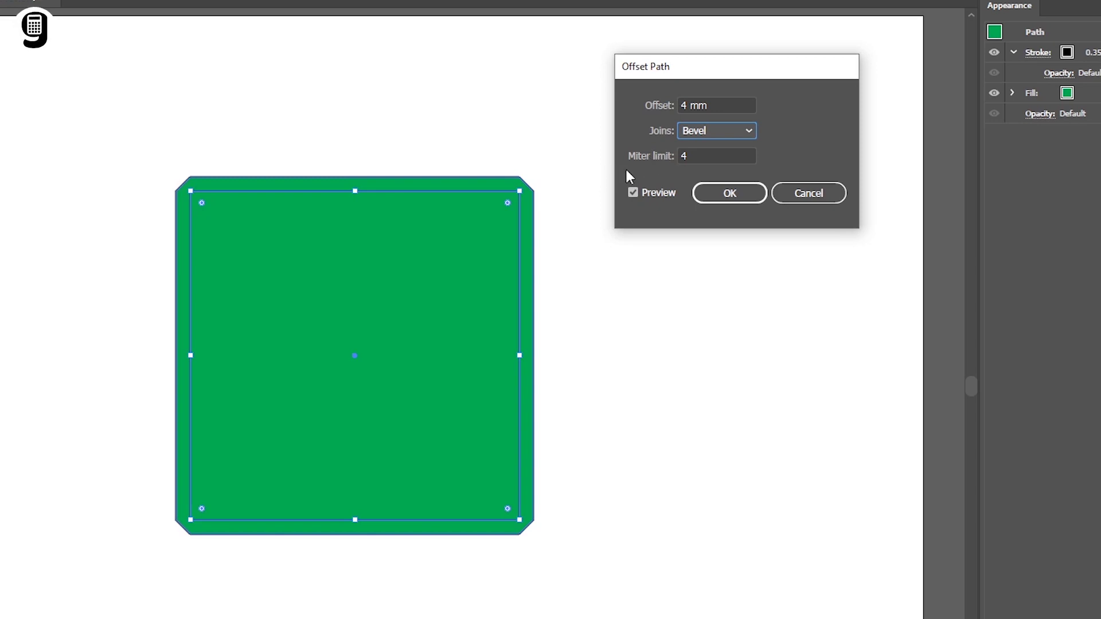
left_click(824, 192)
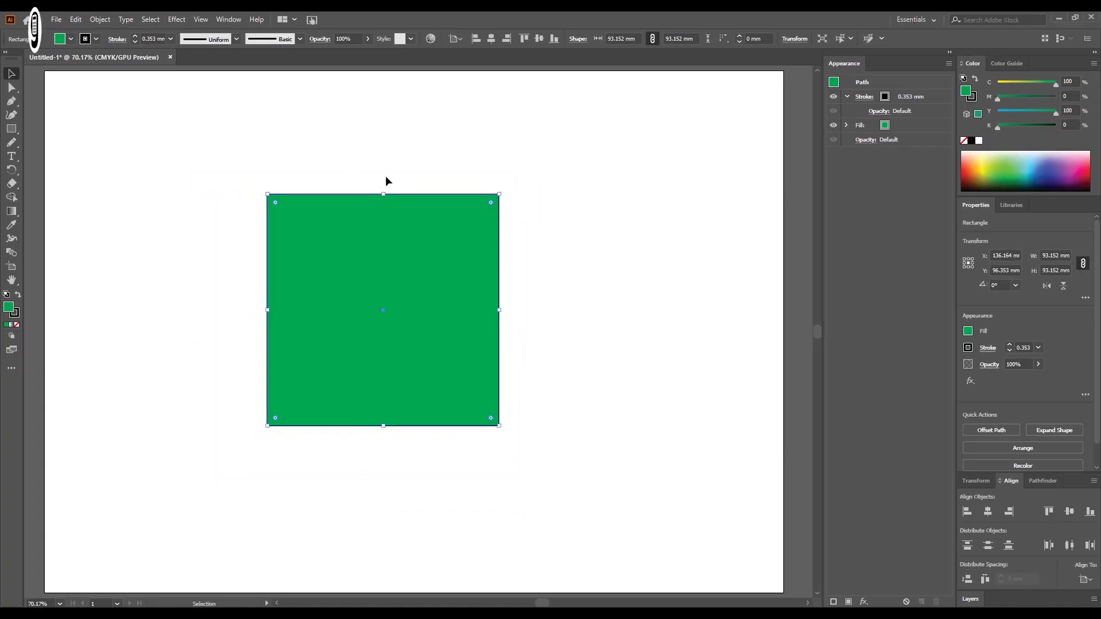
- Draw a tall, narrow closed triangle on the empty area beside the square with the Pen tool
left_click(11, 102)
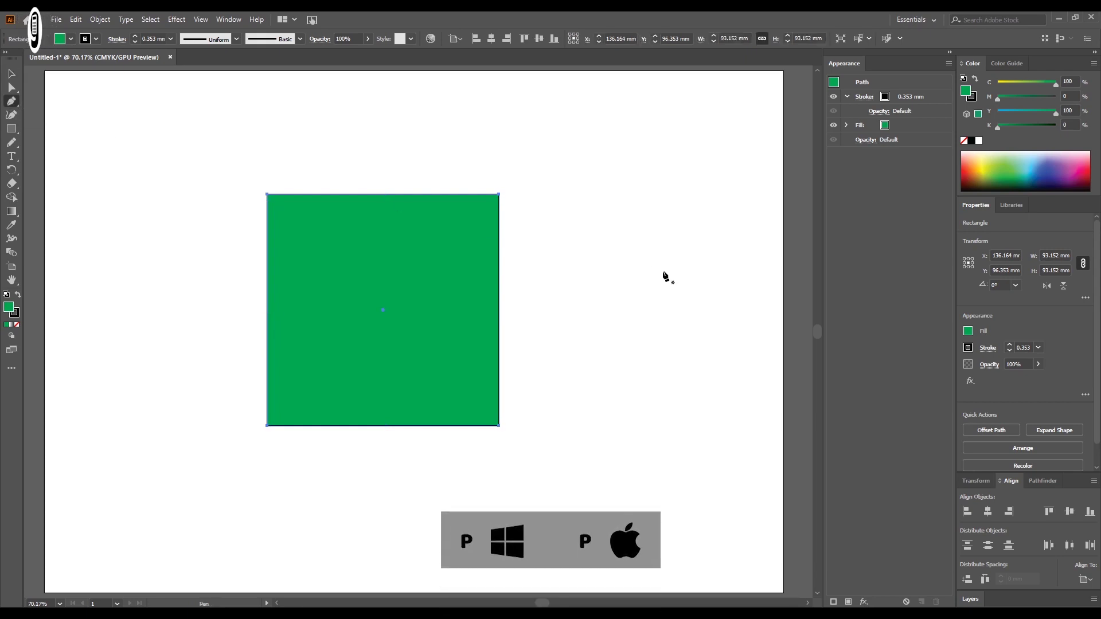
left_click(669, 316)
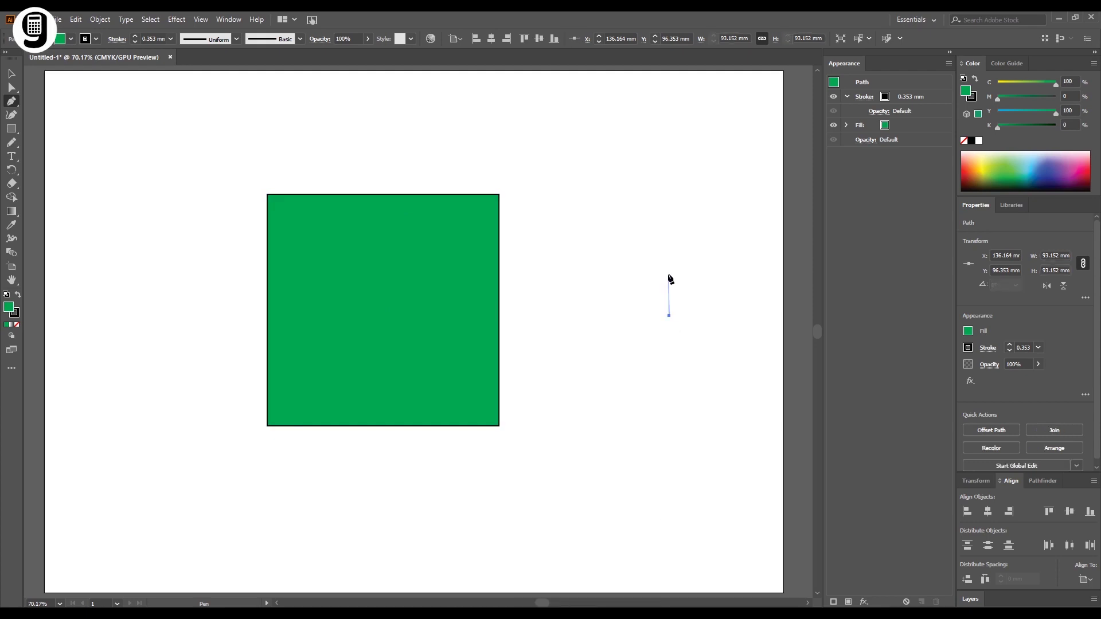
left_click(651, 178)
left_click(633, 316)
left_click(669, 315)
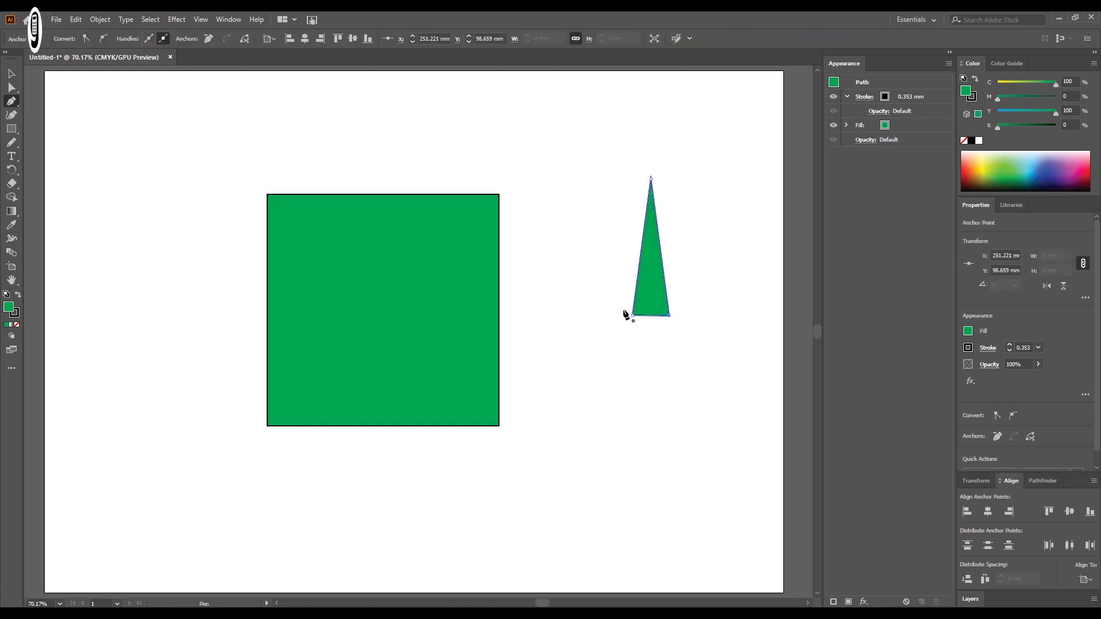
left_click(12, 74)
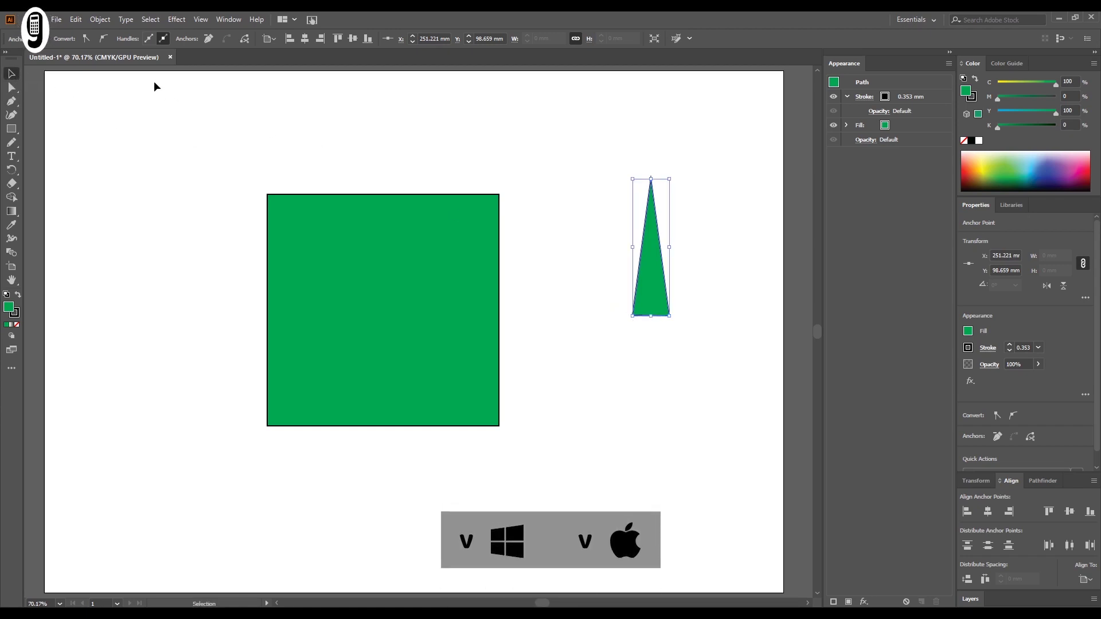
- Start Offset Path on the triangle and preview a 4 mm offset with Miter joins and a miter limit of 4
left_click(100, 19)
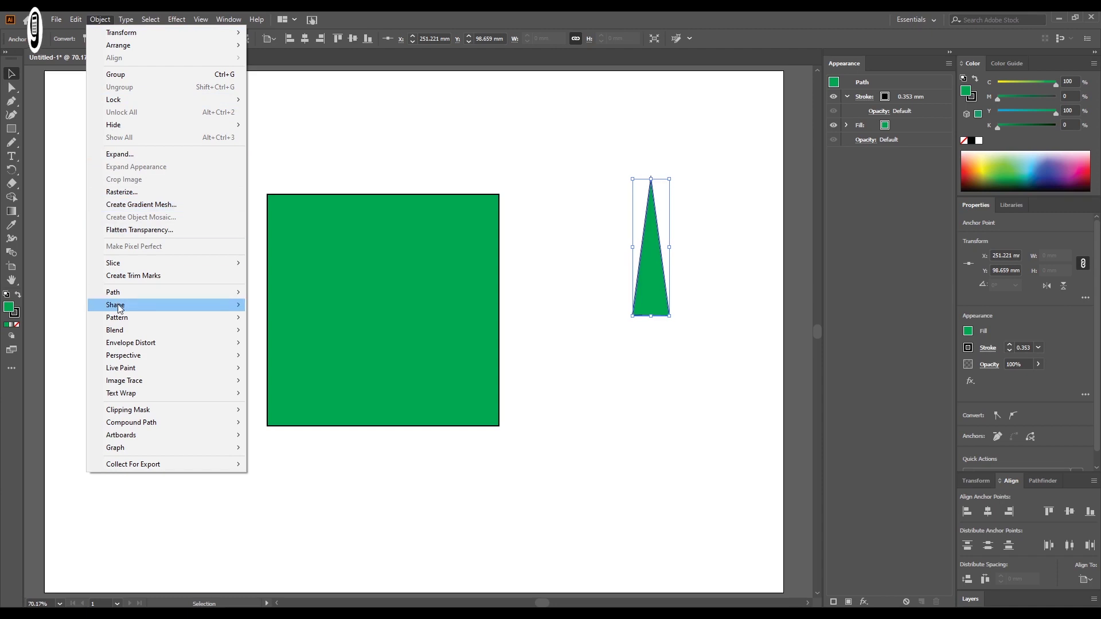
mouse_move(117, 298)
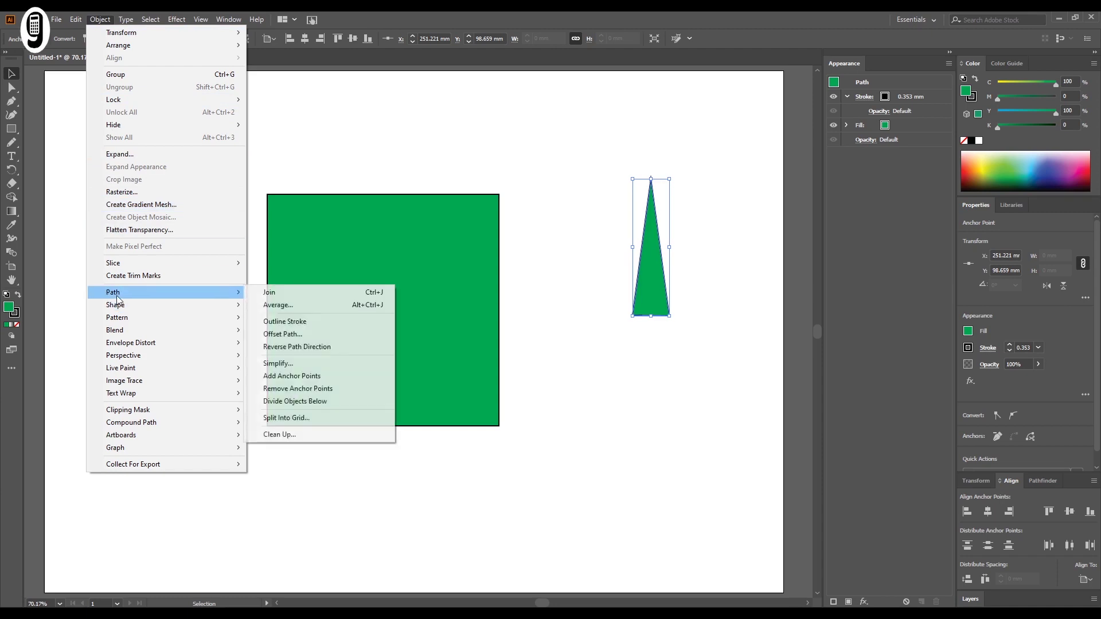
left_click(304, 336)
left_click_drag(619, 112, 482, 102)
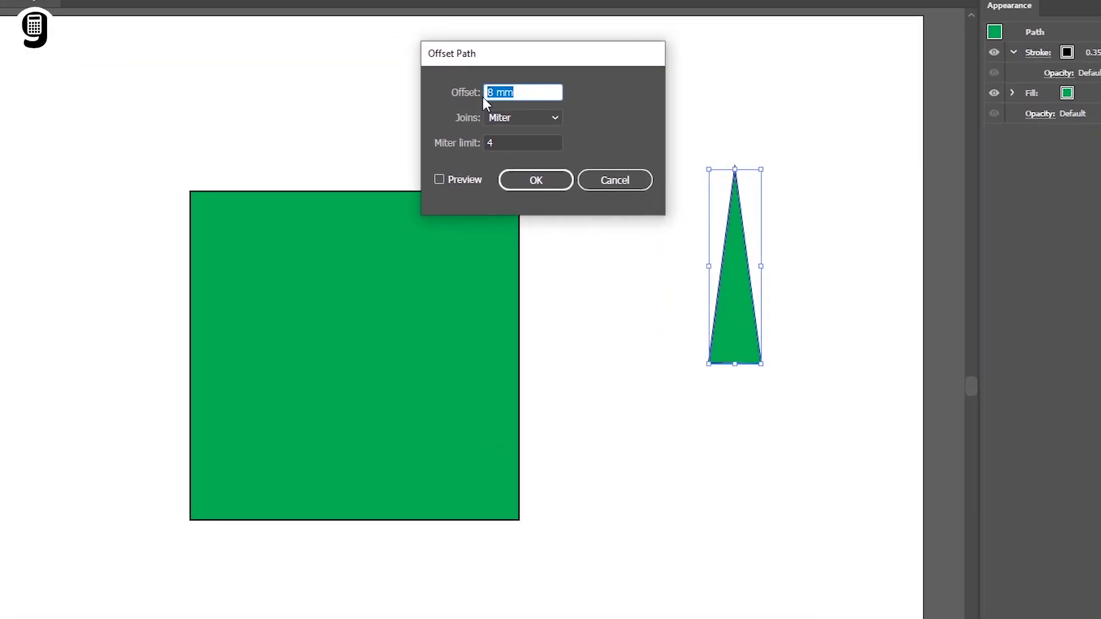
type("4")
left_click(440, 180)
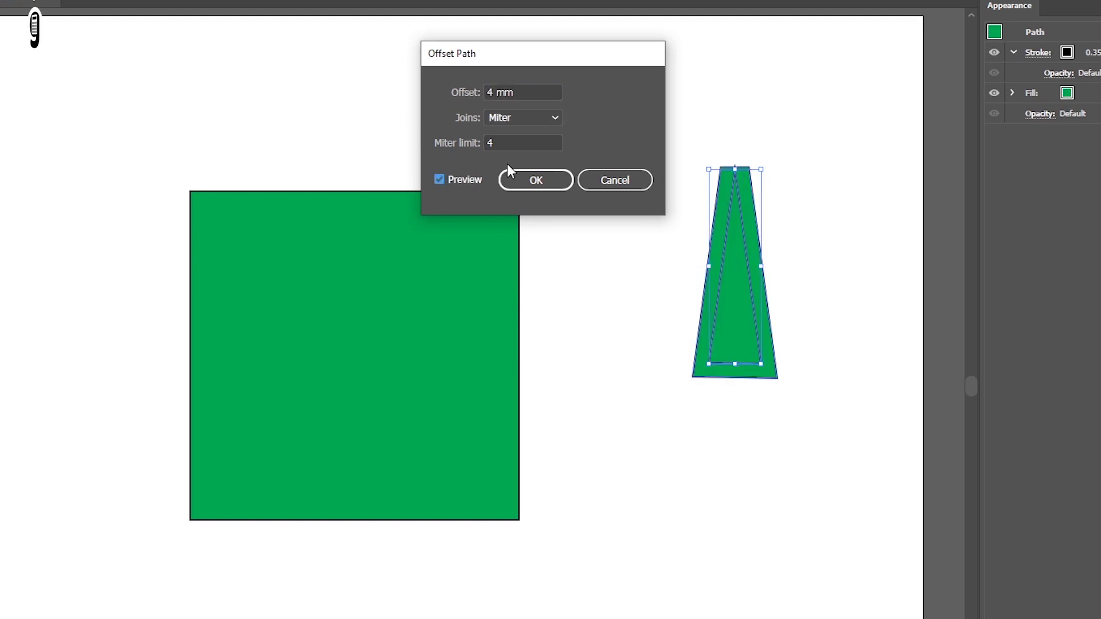
left_click_drag(549, 62, 548, 70)
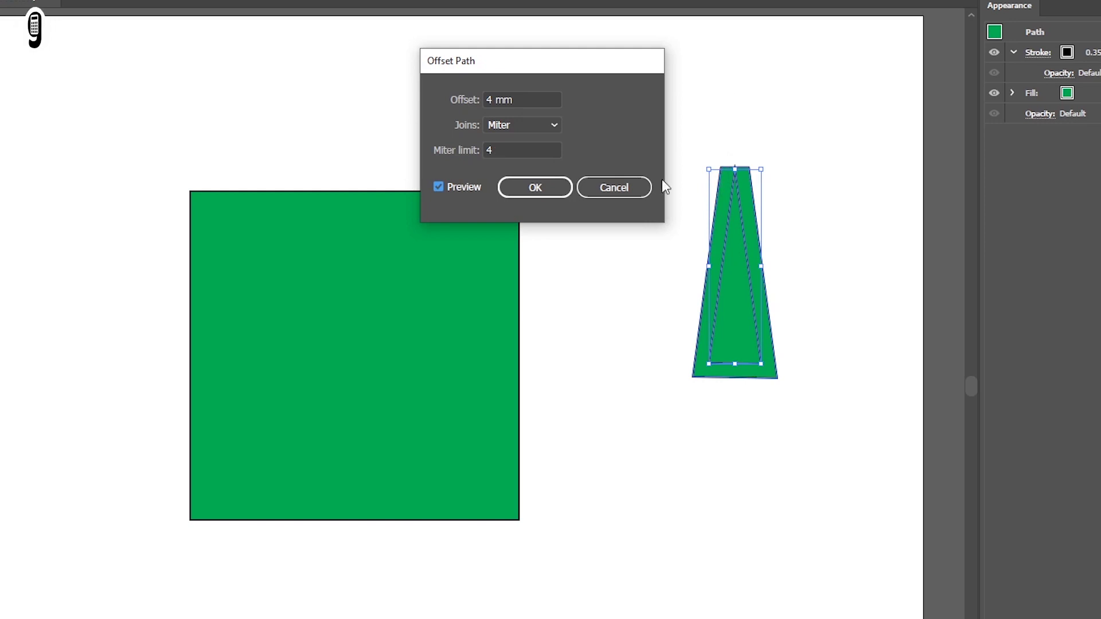
- Raise the miter limit of the triangle's 4 mm offset to 8 and apply it
left_click(506, 151)
left_click_drag(506, 151, 432, 165)
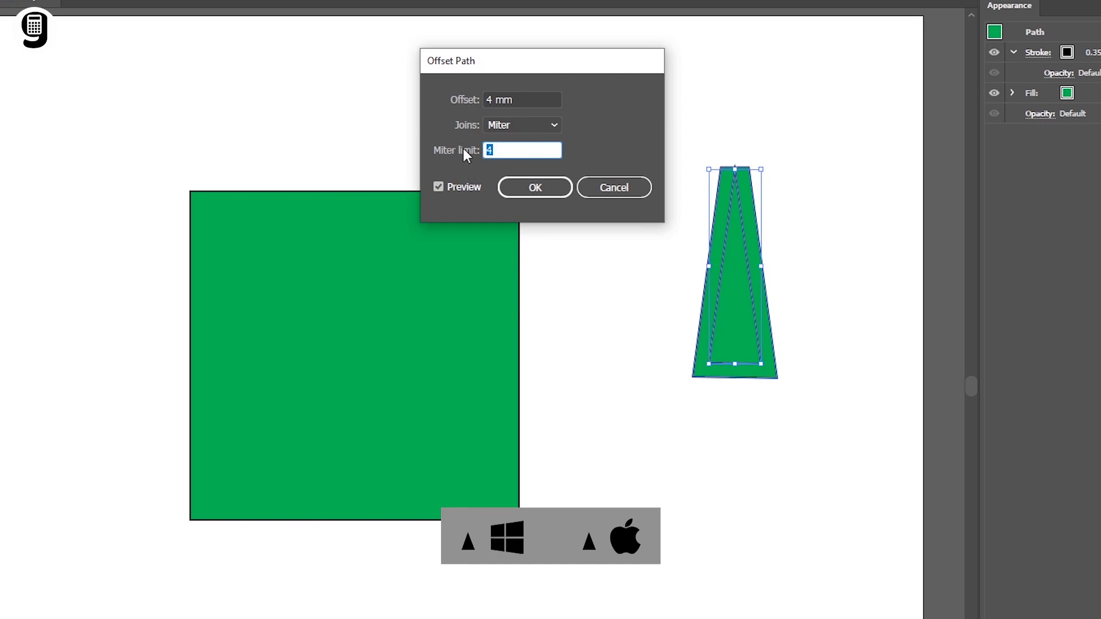
key("Up")
key("Up")
key("Up")
key("Up")
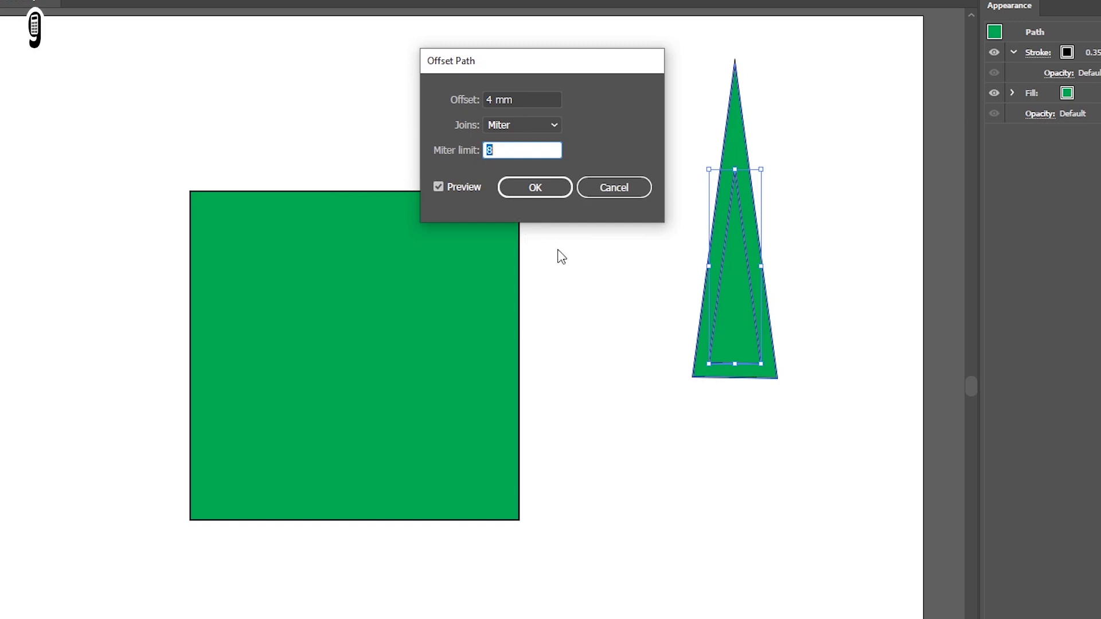
left_click(533, 193)
- Delete the triangle together with its offset copy
left_click(611, 280)
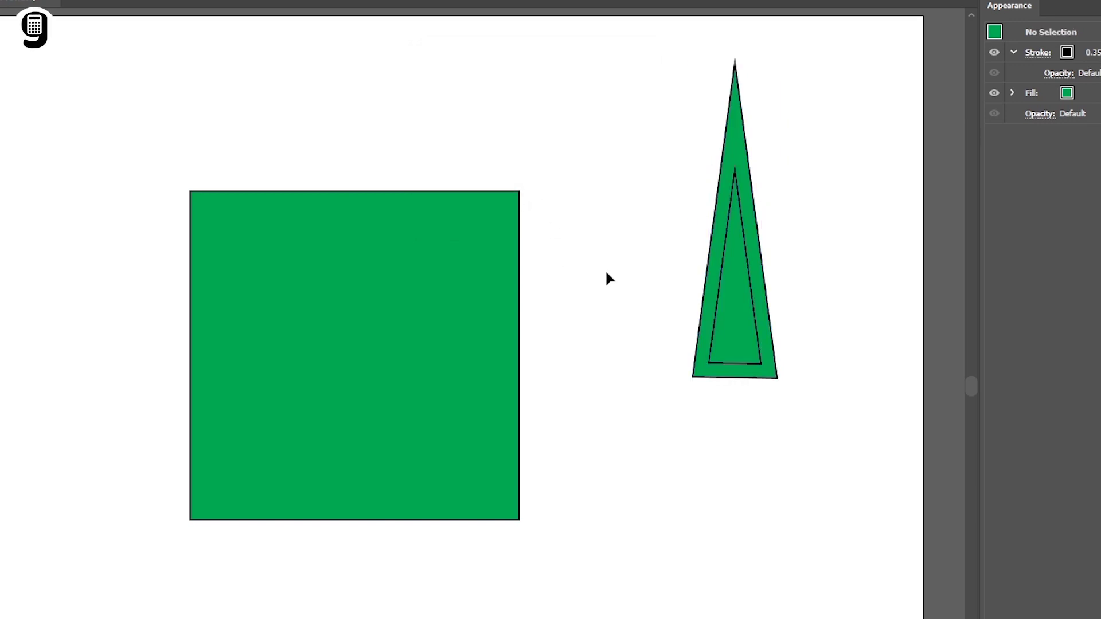
left_click_drag(688, 116, 804, 486)
key("Delete")
- Offset the green square's path by 4 mm with Miter joins and a miter limit of 8
left_click(447, 334)
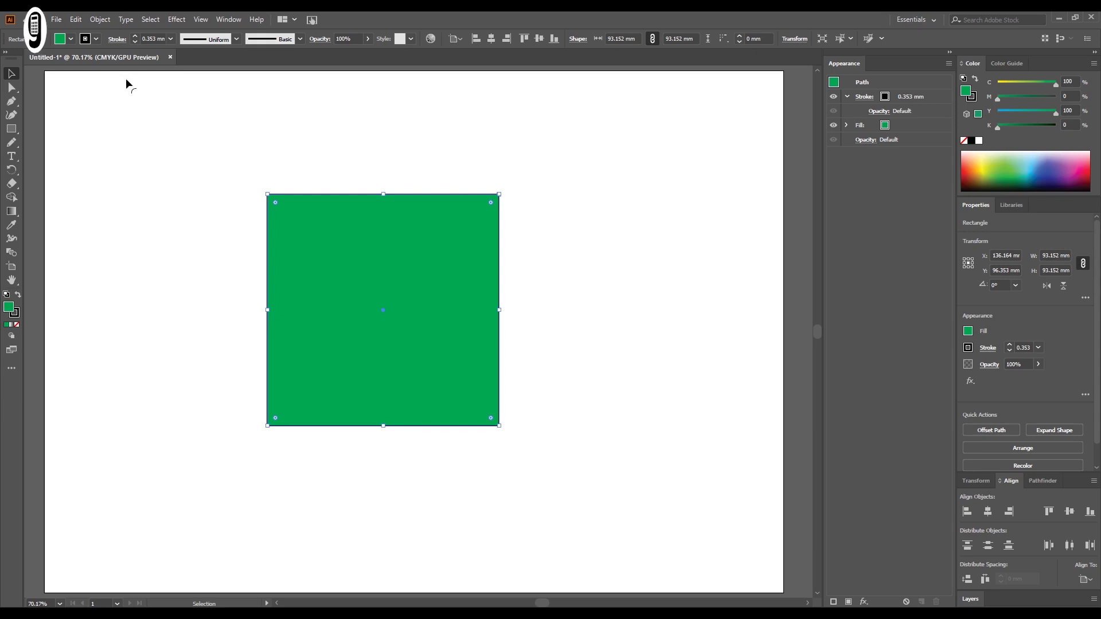
left_click(98, 20)
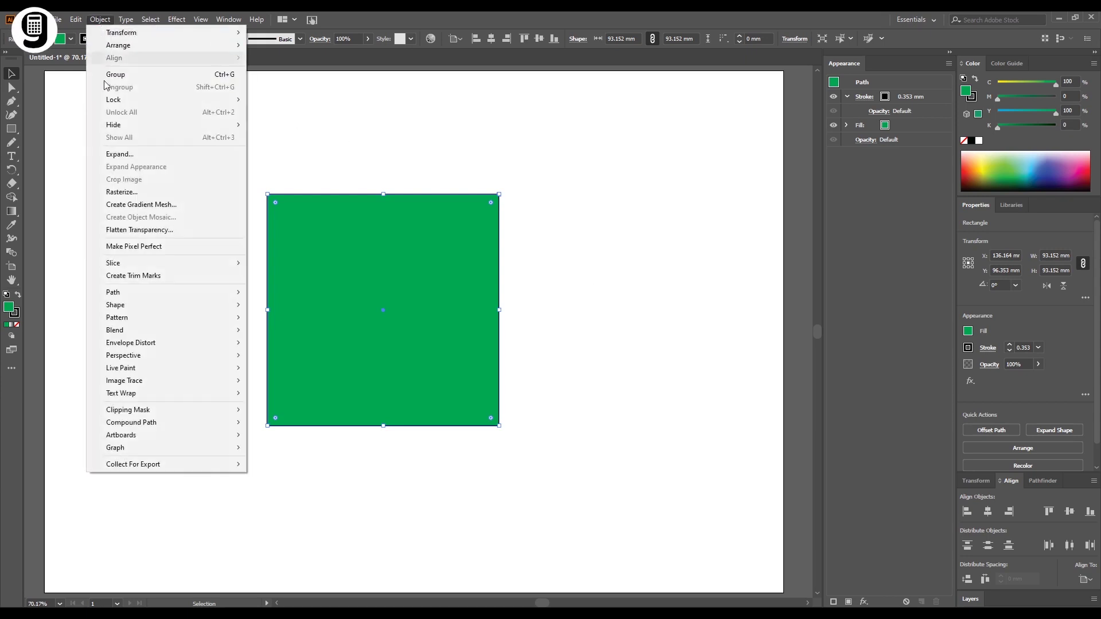
mouse_move(115, 297)
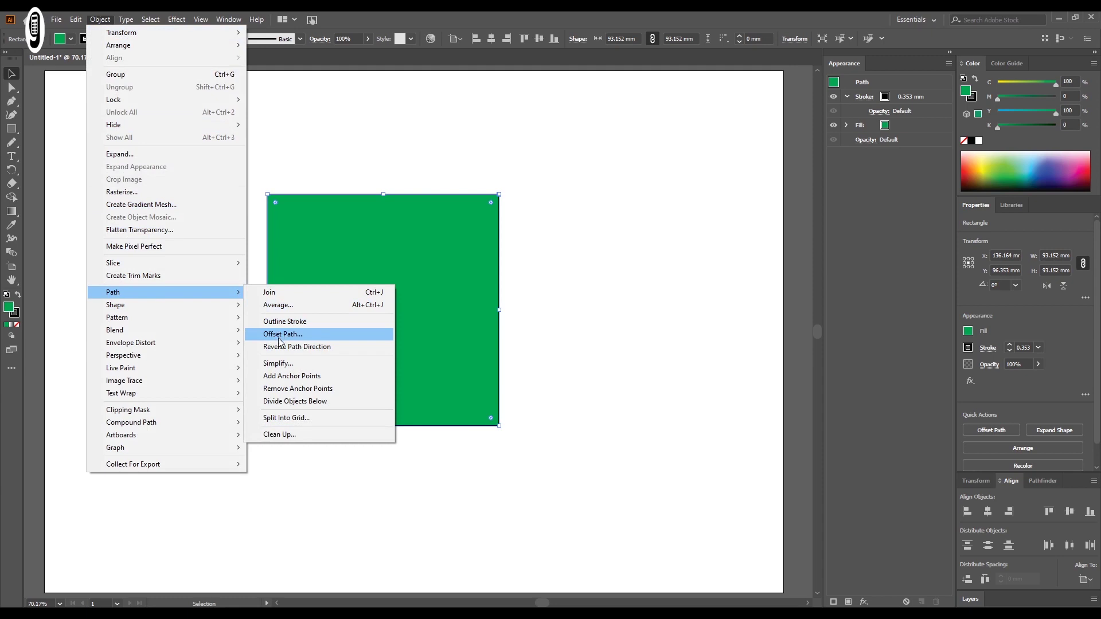
left_click(278, 335)
left_click_drag(497, 108, 608, 115)
left_click(559, 197)
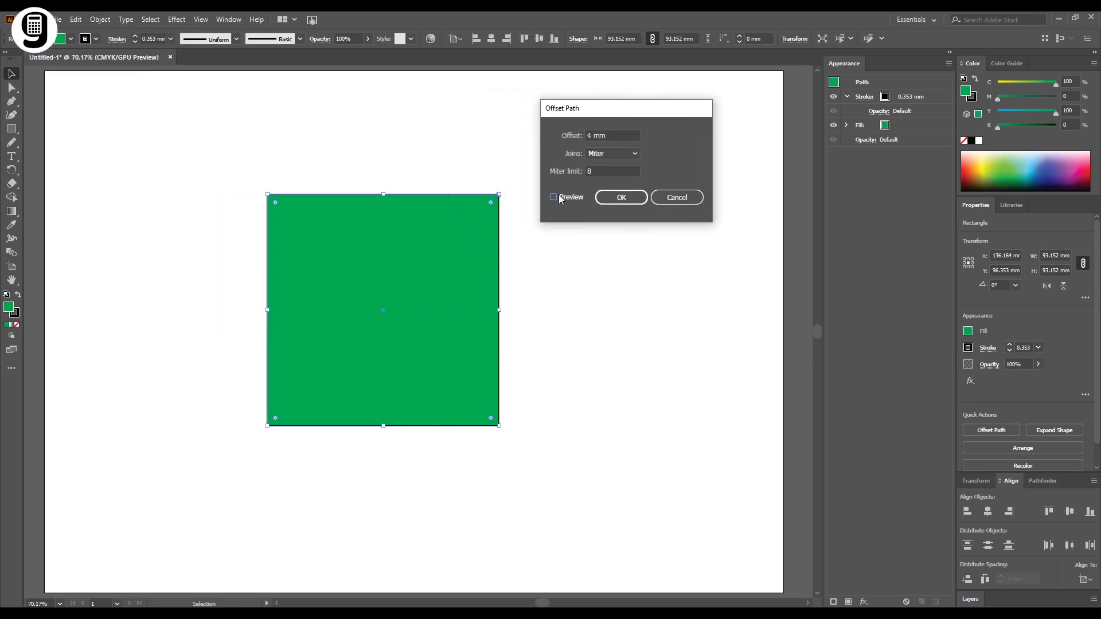
left_click(621, 197)
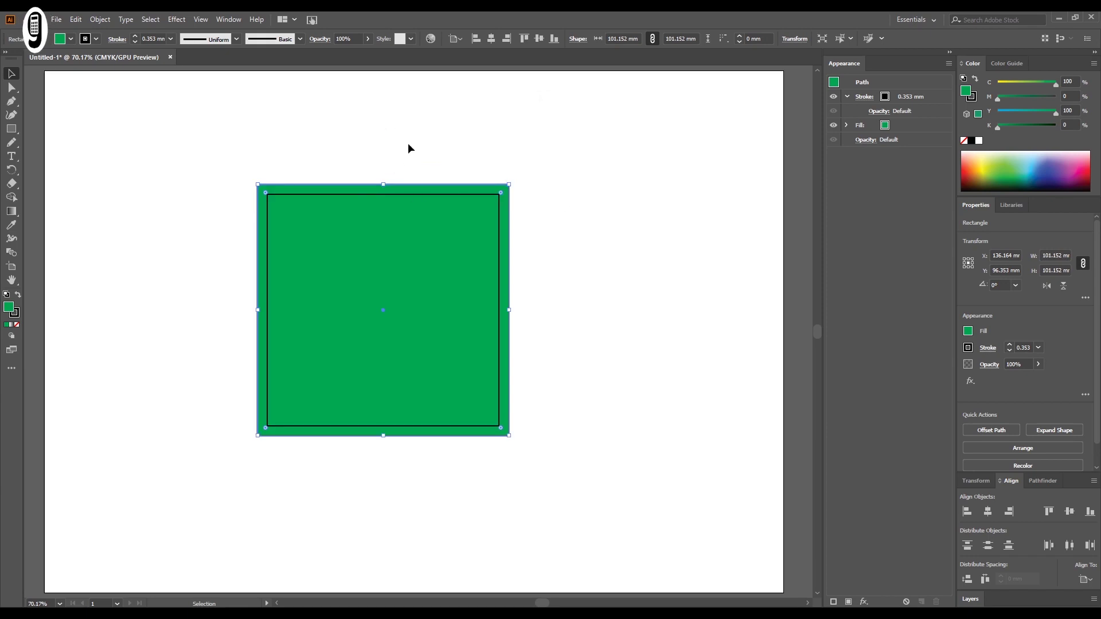
- Add two more 4 mm path offsets, each around the current outermost square, keeping Miter joins and a miter limit of 8
left_click(99, 20)
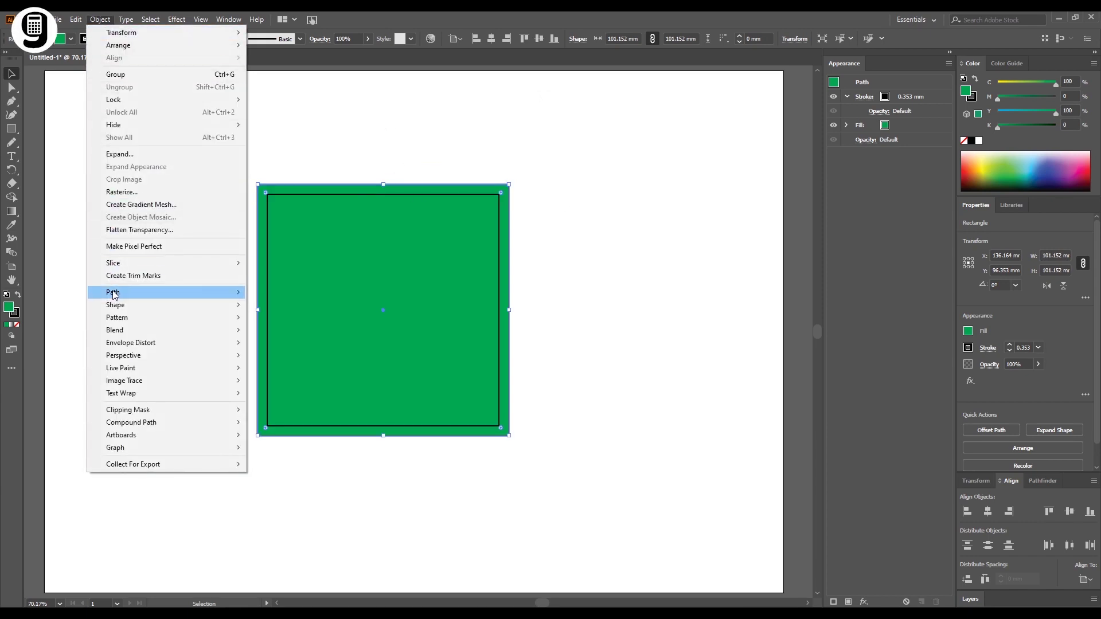
mouse_move(139, 293)
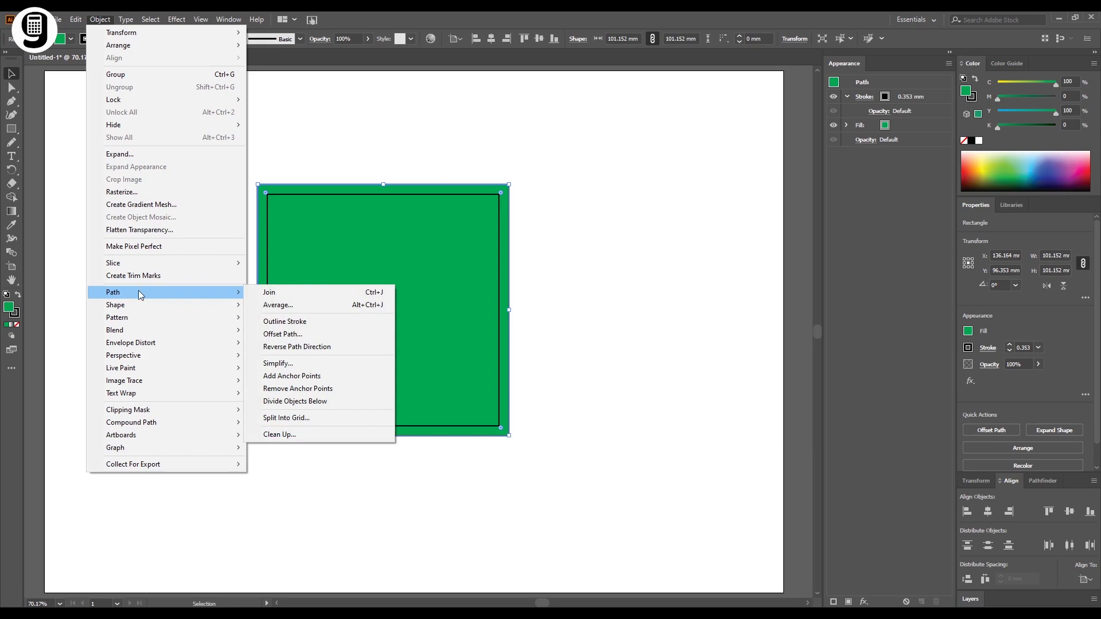
left_click(283, 335)
left_click(612, 202)
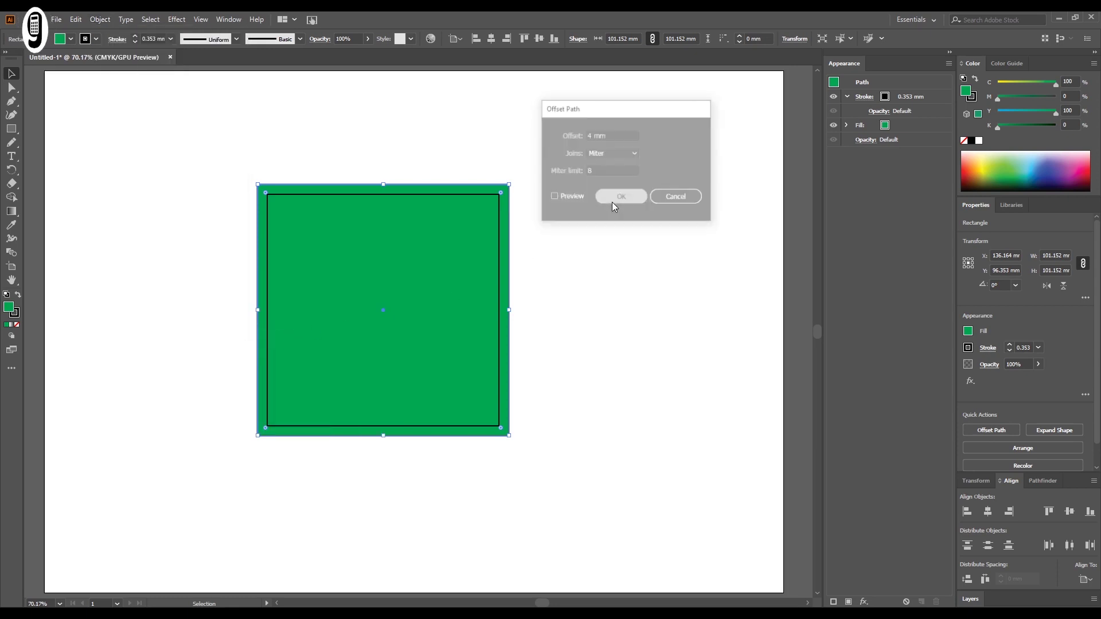
left_click(539, 189)
left_click(514, 187)
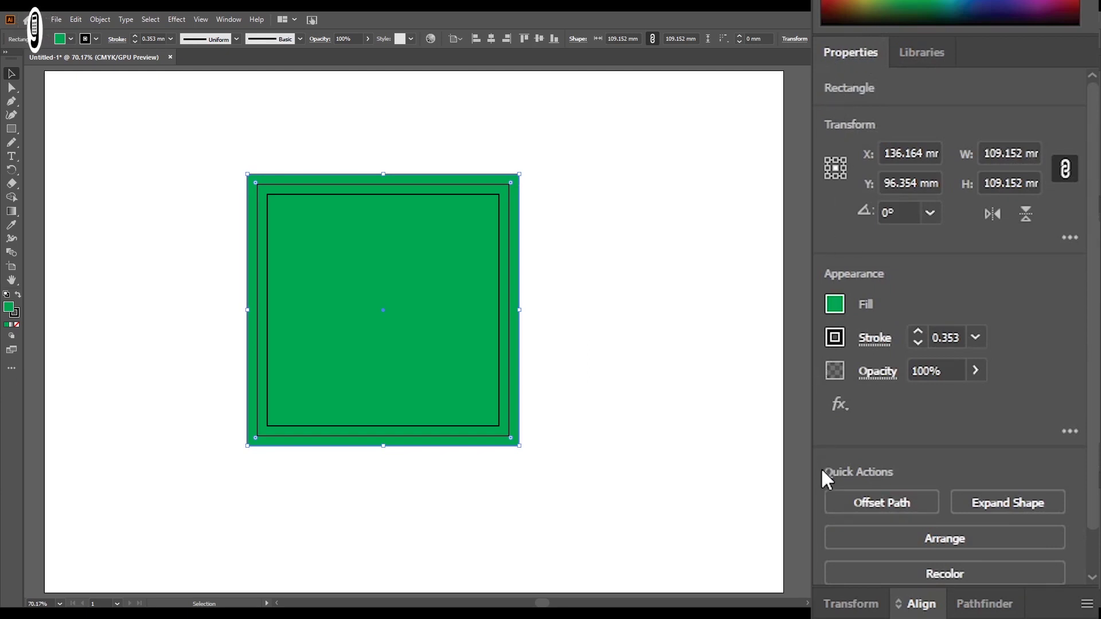
left_click(869, 503)
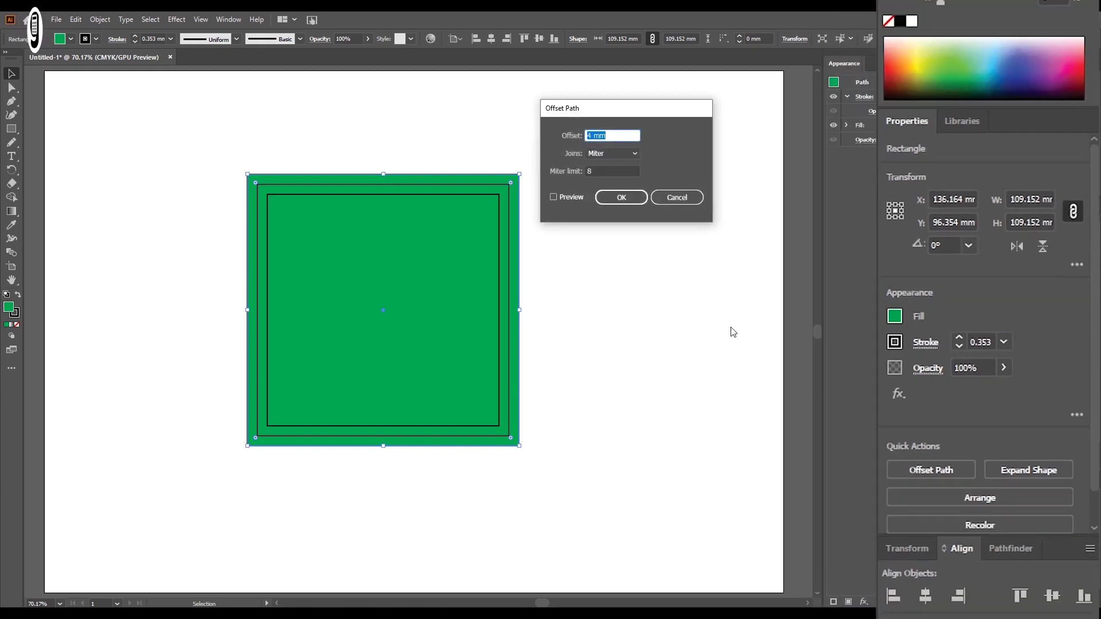
left_click(635, 198)
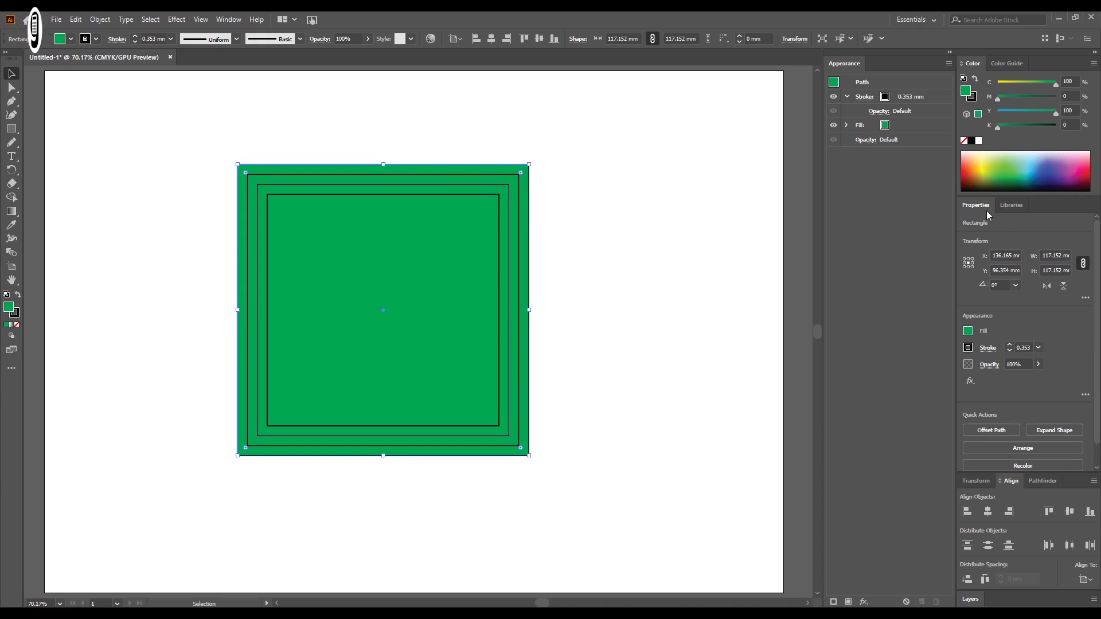
left_click(228, 19)
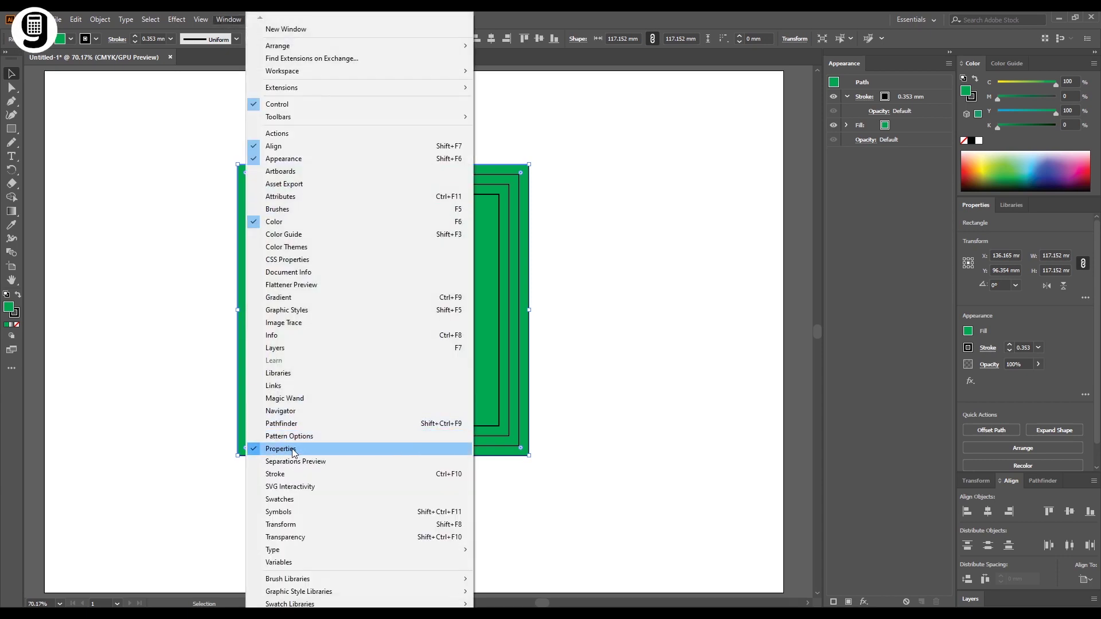
left_click(601, 207)
left_click(601, 206)
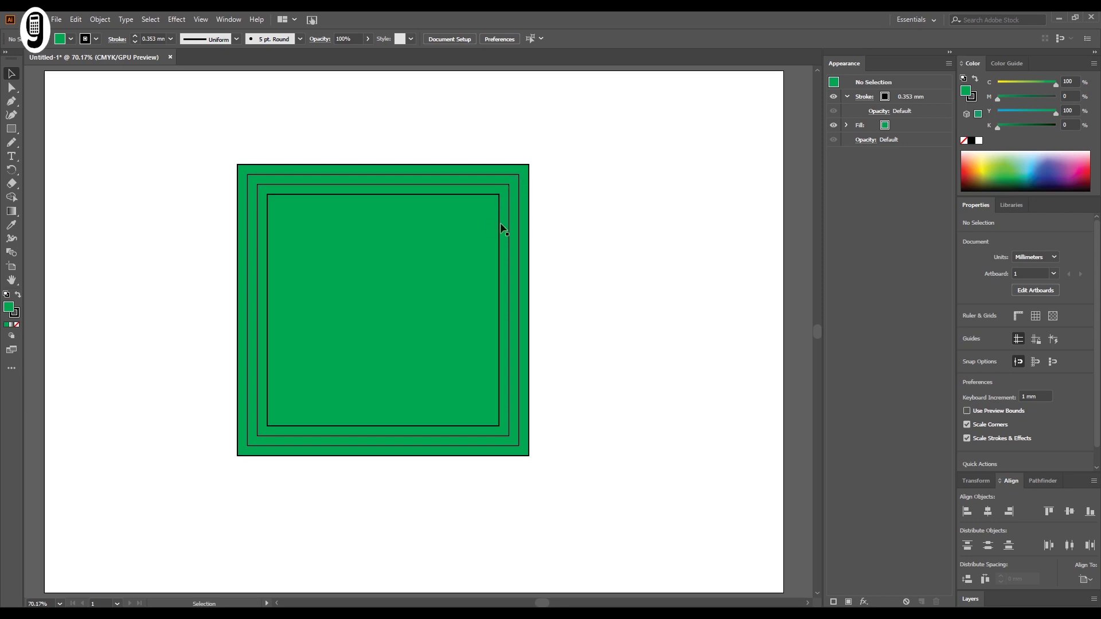
- Fill the innermost offset square yellow with cyan at 0%, and the middle one orange with cyan 0% and magenta 50%
left_click(507, 197)
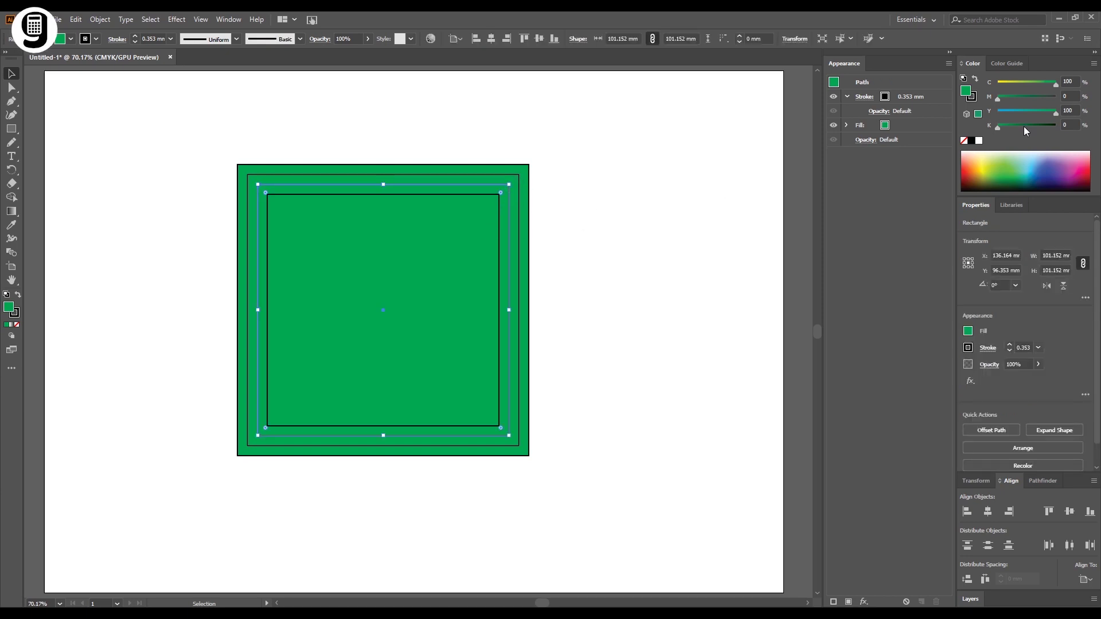
left_click_drag(1058, 88, 998, 85)
left_click(520, 201)
double_click(1068, 82)
type("0")
key("Tab")
type("50")
key("Return")
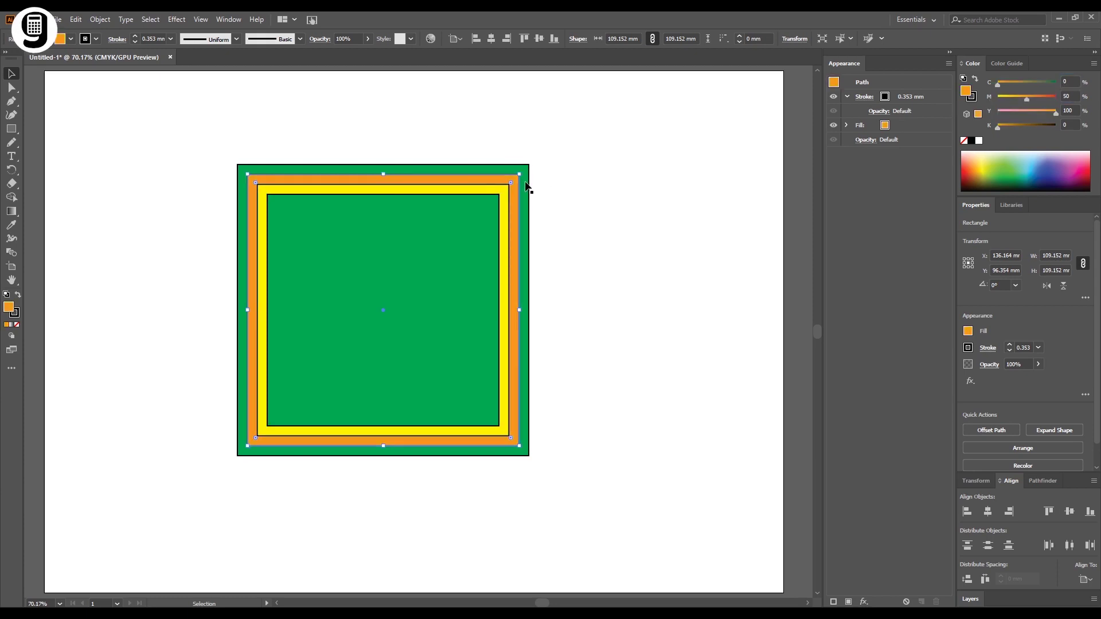
- Fill the outermost offset square blue with magenta 50% and yellow 0%, and clear the selection
left_click(527, 187)
double_click(1068, 97)
type("50")
key("Tab")
type("0")
key("Return")
left_click(632, 201)
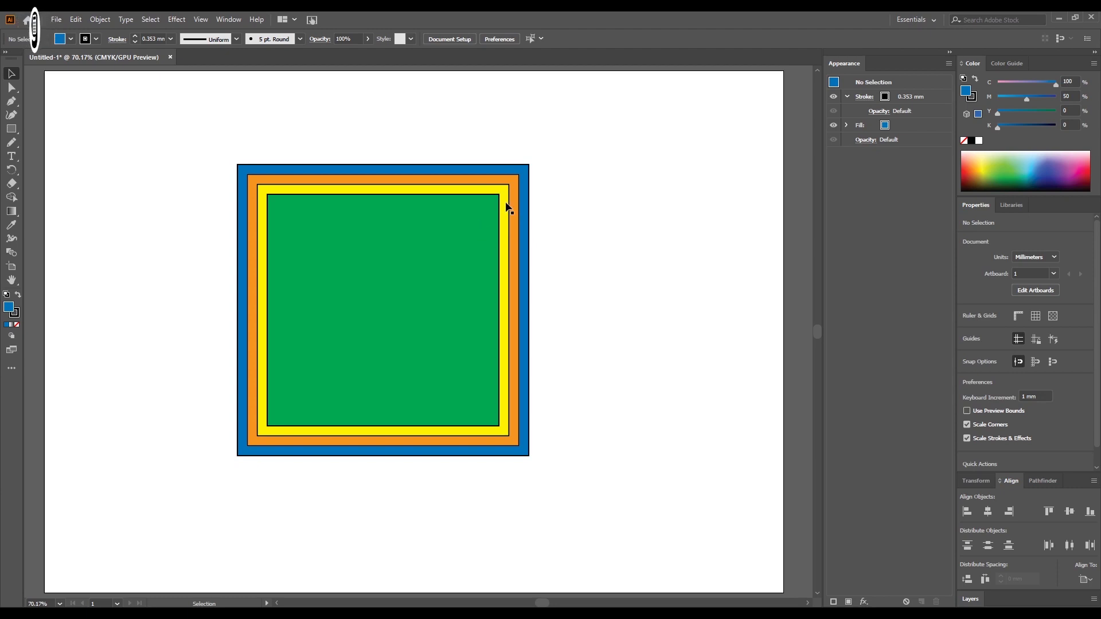
- Try moving only the green square's upper-right corner anchor inward with the Direct Selection tool
left_click(11, 90)
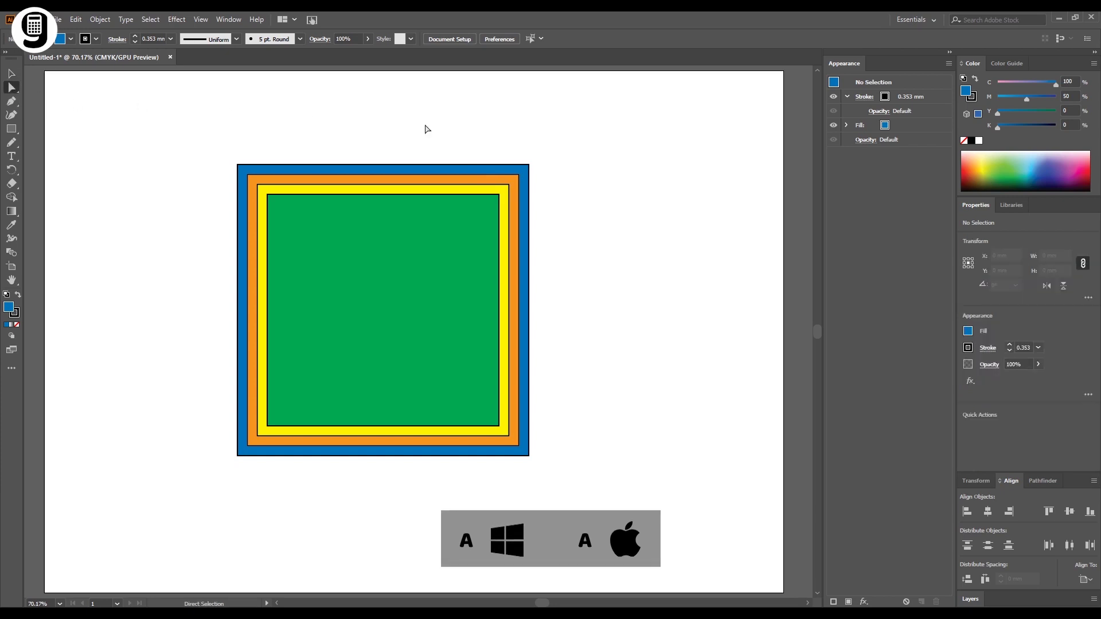
left_click(500, 197)
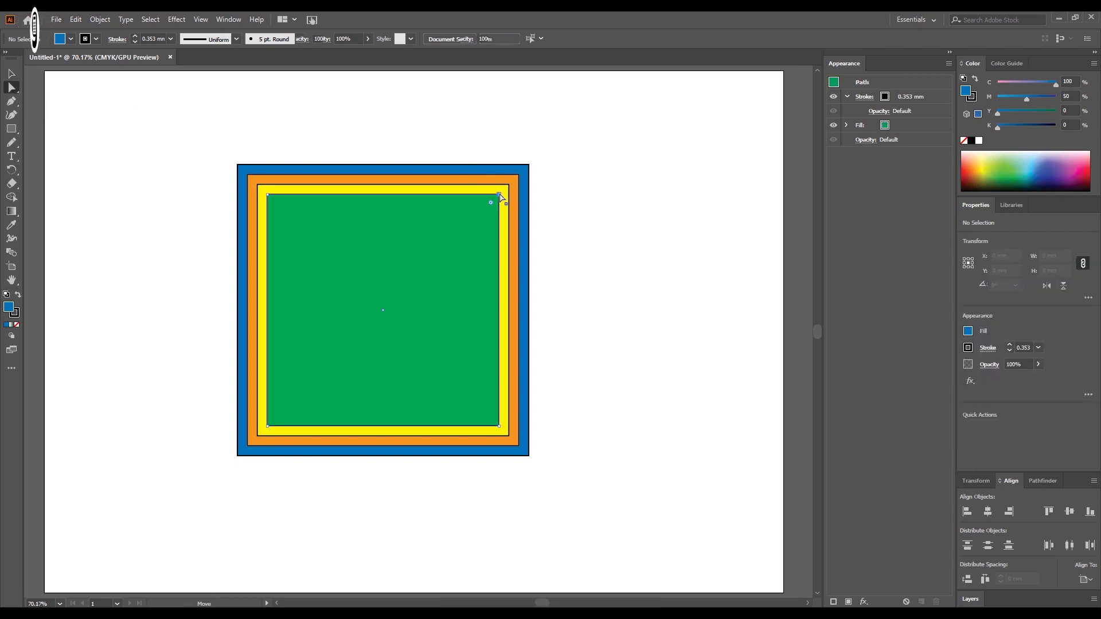
left_click(499, 195)
left_click_drag(500, 197, 426, 262)
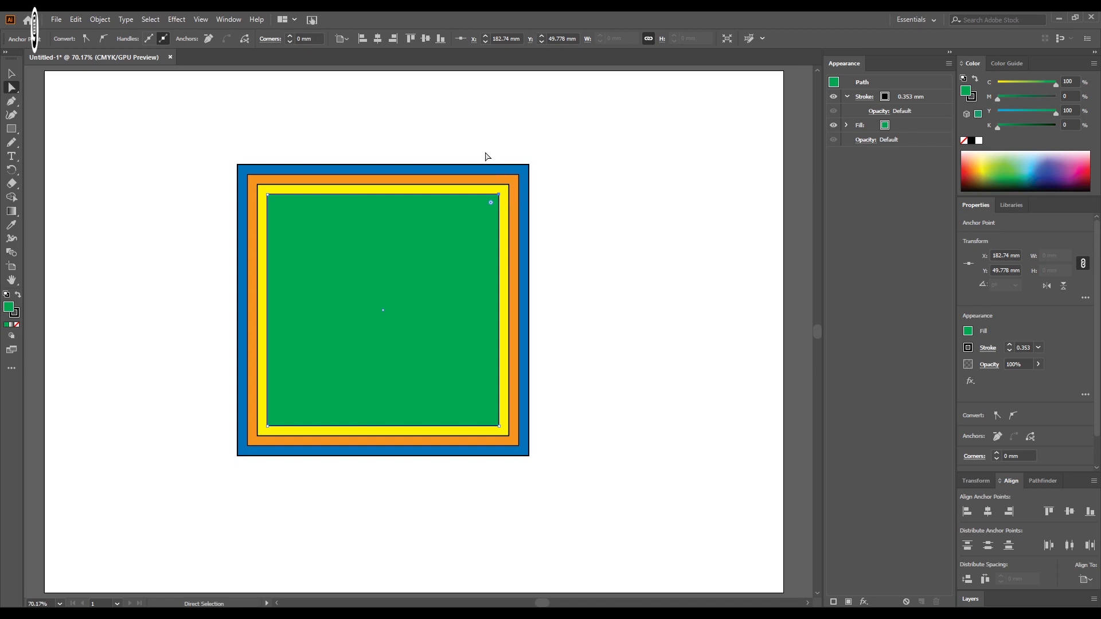
- Move the upper-right corner anchors of all four squares inward together, undo the move and clear the selection
key("ctrl+a")
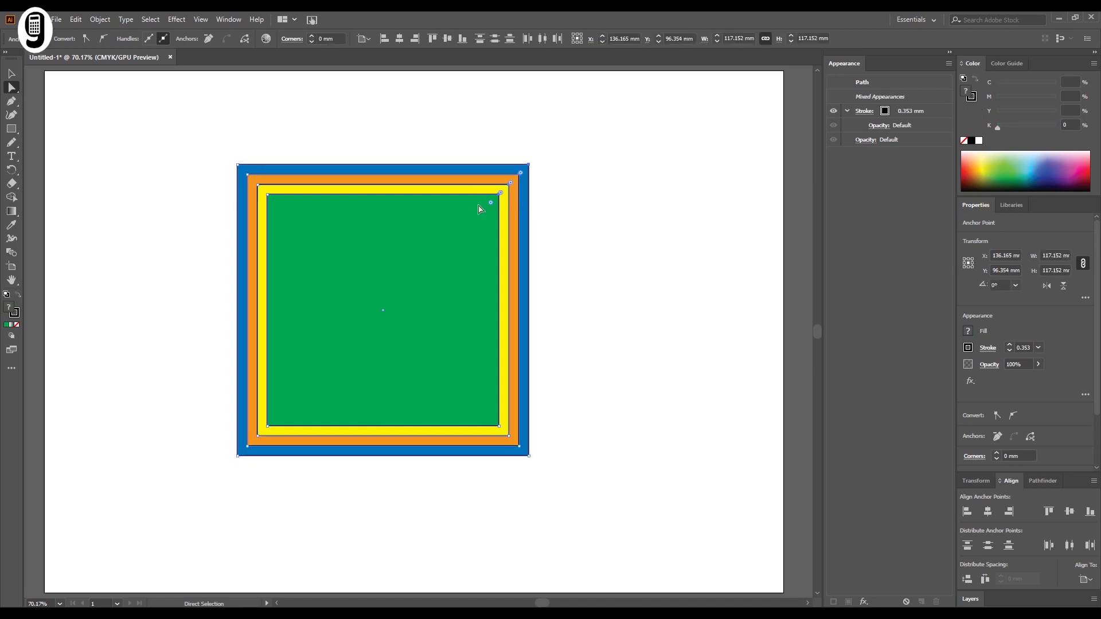
left_click_drag(530, 167, 439, 266)
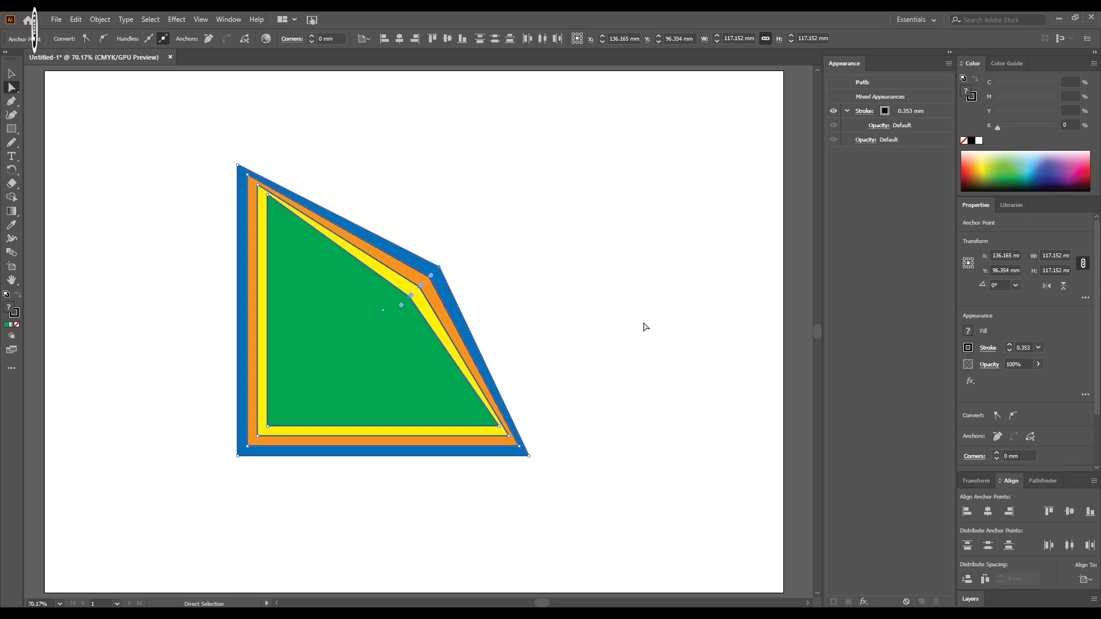
key("ctrl+z")
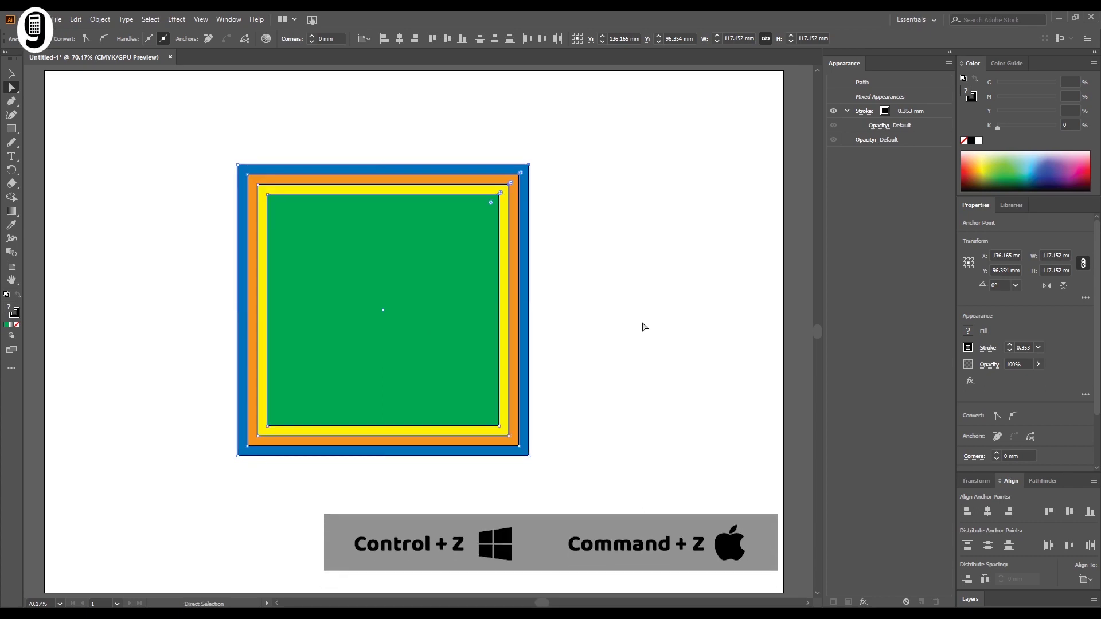
key("v")
left_click(566, 281)
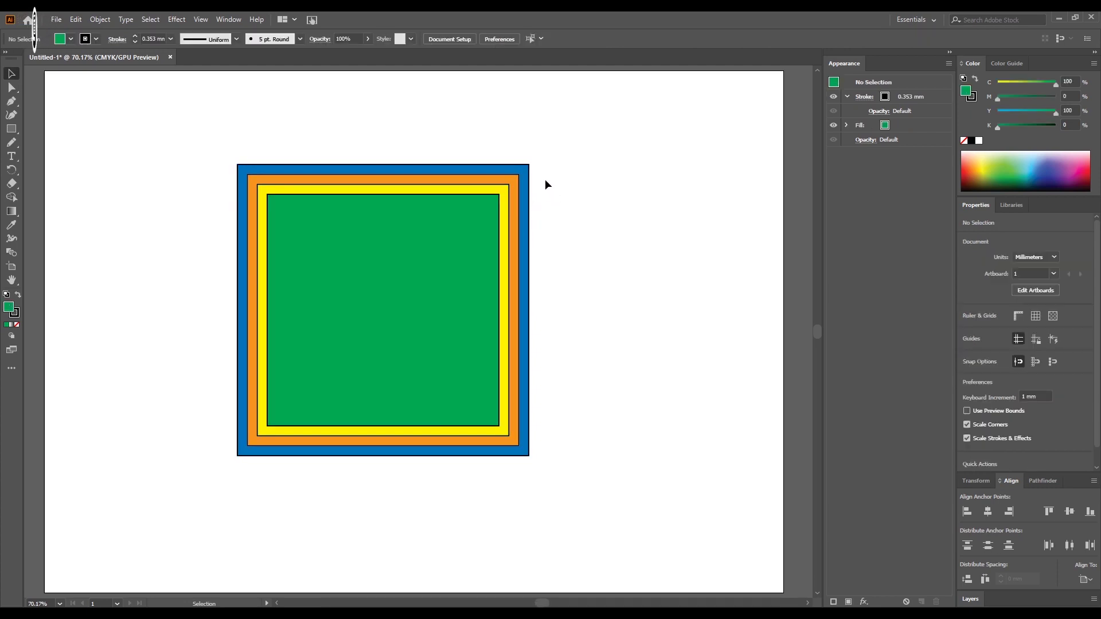
- Delete the three offset squares and select the remaining green square
left_click_drag(501, 228, 501, 228)
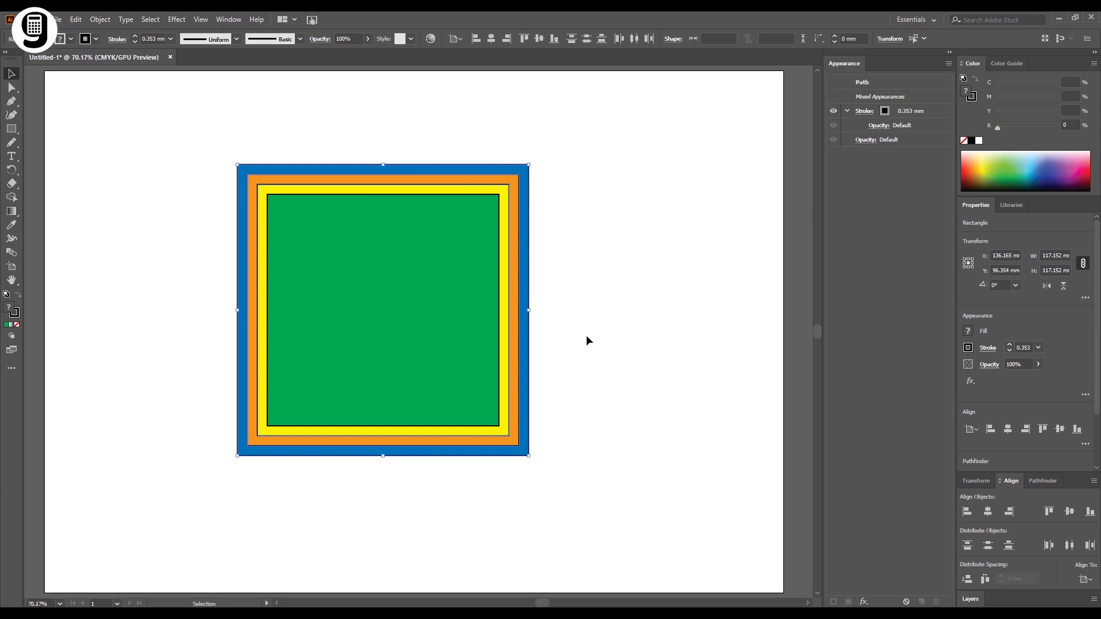
key("Delete")
left_click(435, 253)
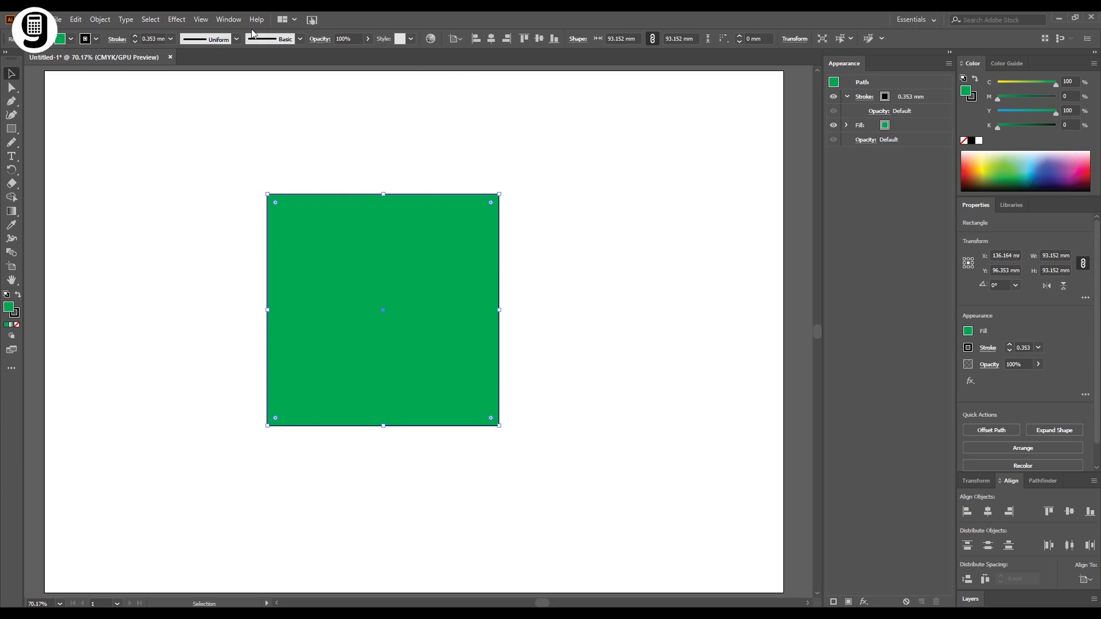
left_click(228, 20)
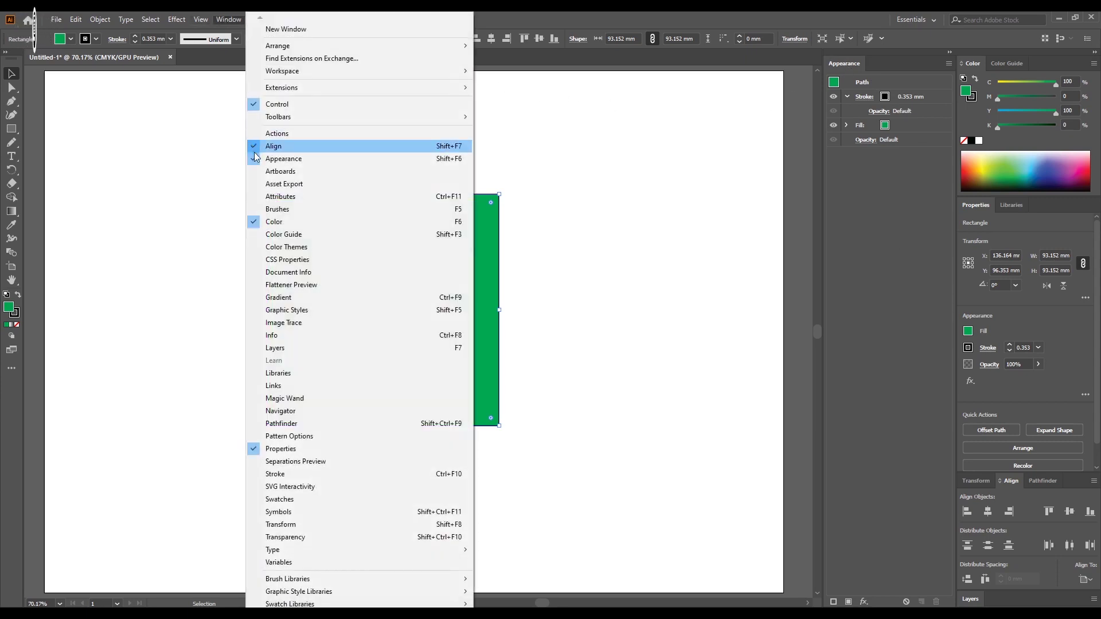
left_click(452, 159)
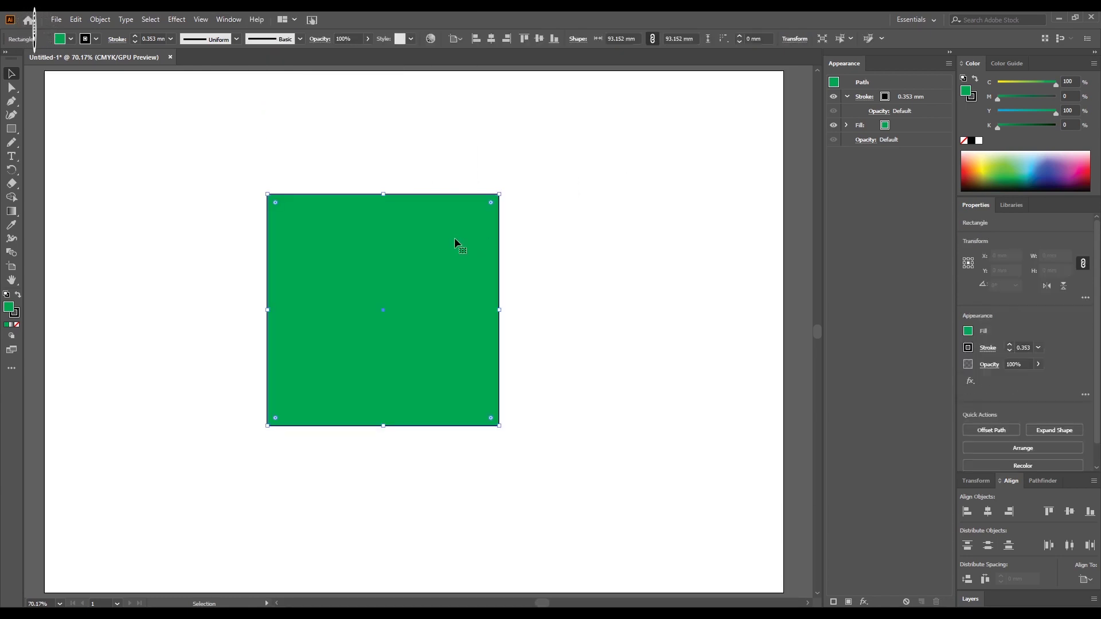
- Add a second fill to the green square's appearance and select the lower of the two fills
left_click(917, 126)
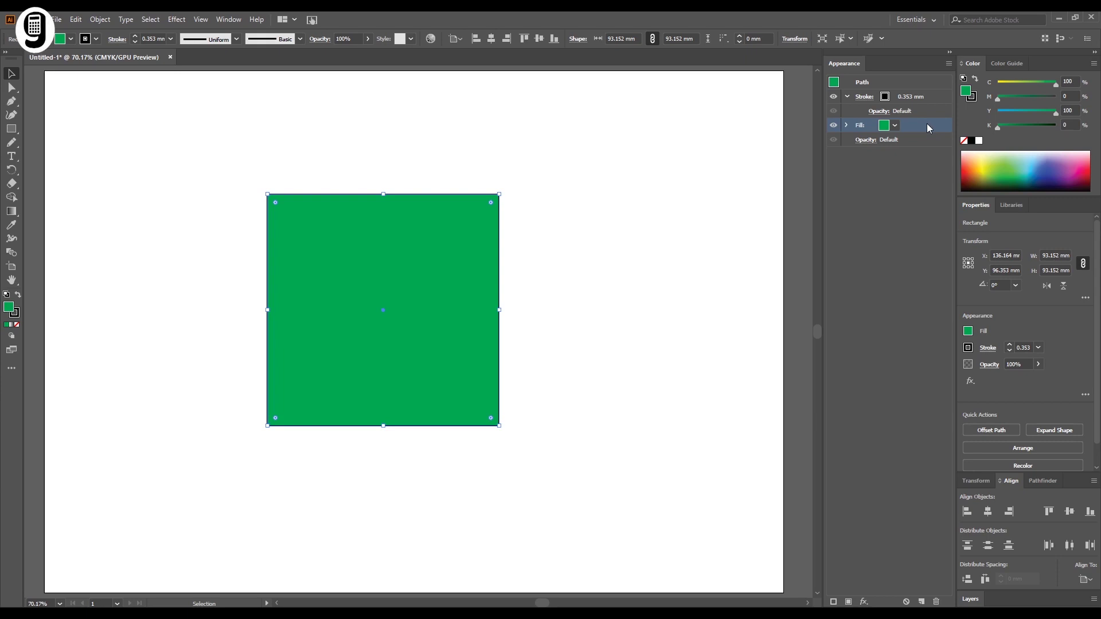
left_click(849, 602)
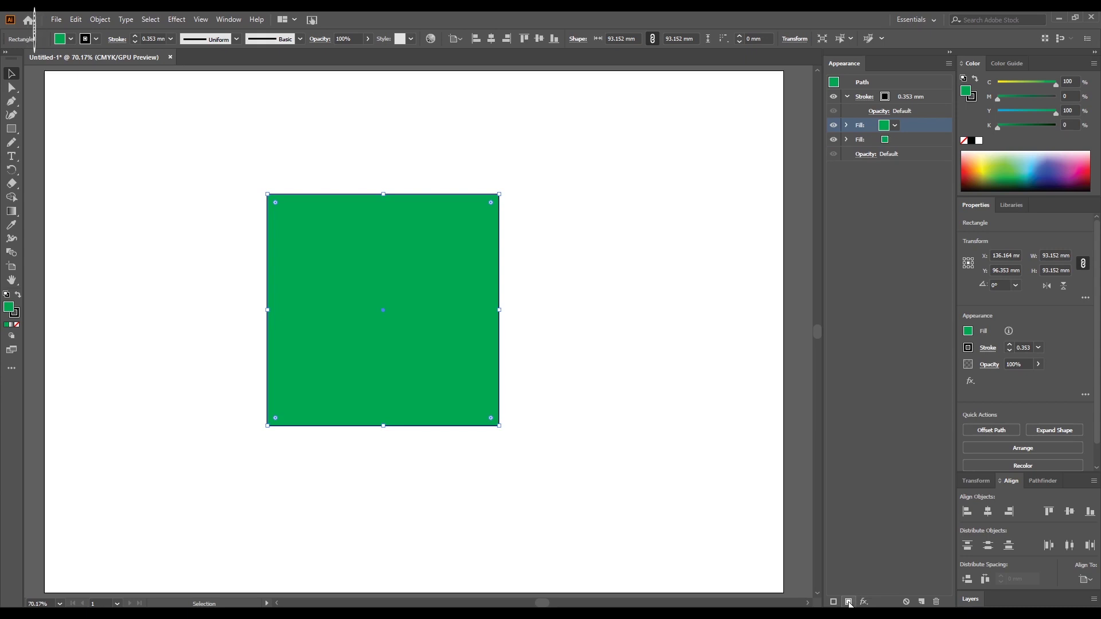
left_click(914, 139)
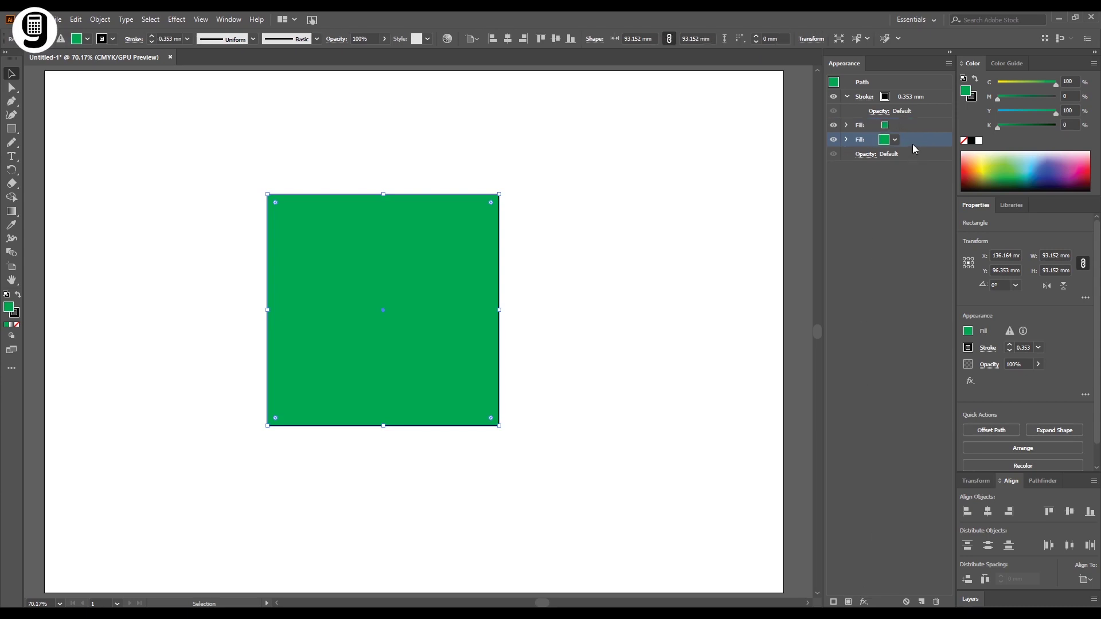
- Apply an Offset Path effect of 4 mm with Miter joins to the lower green fill, with the preview on
left_click(176, 19)
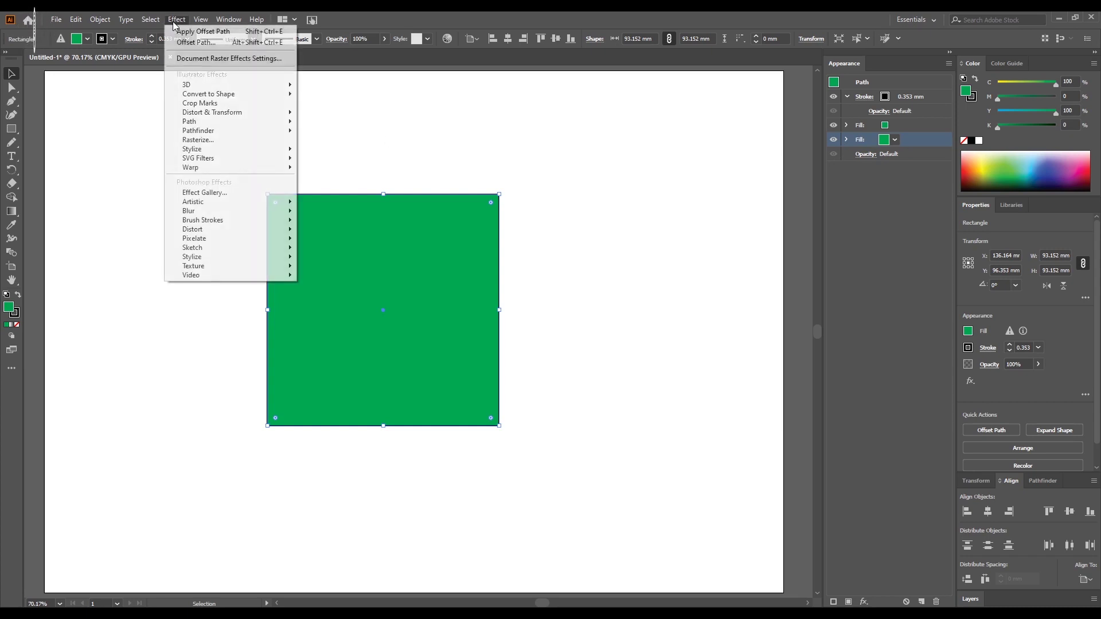
mouse_move(202, 121)
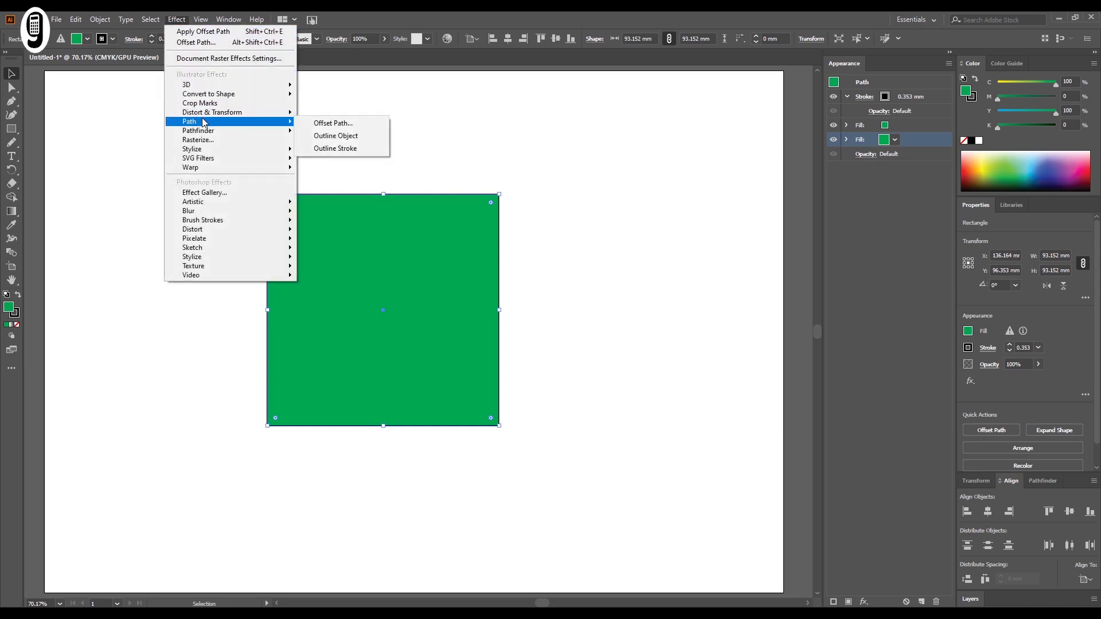
left_click(337, 122)
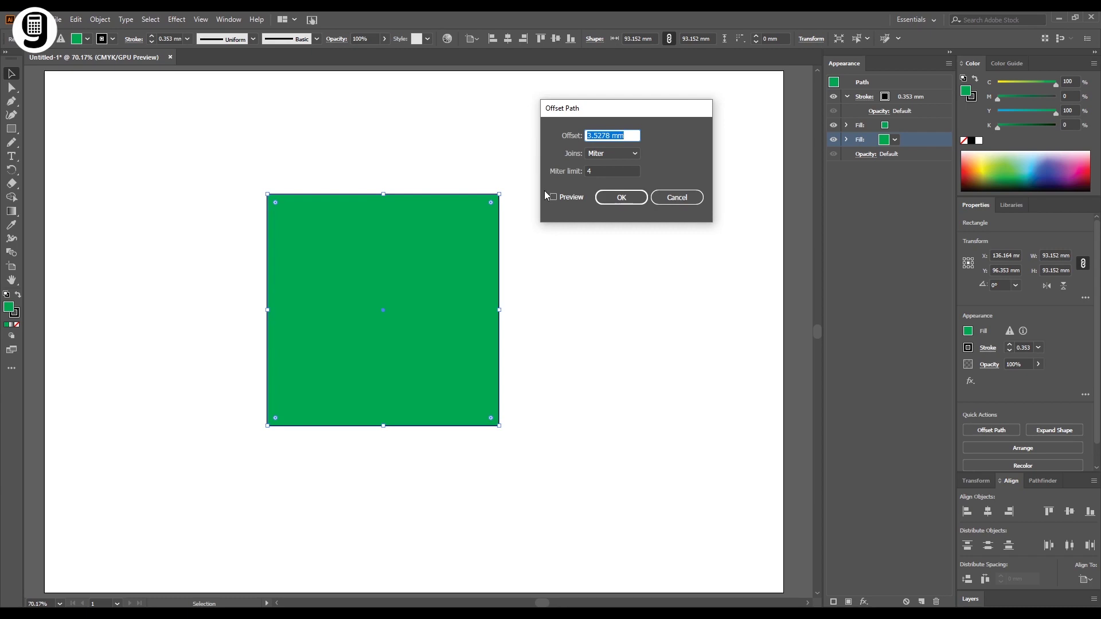
left_click(560, 197)
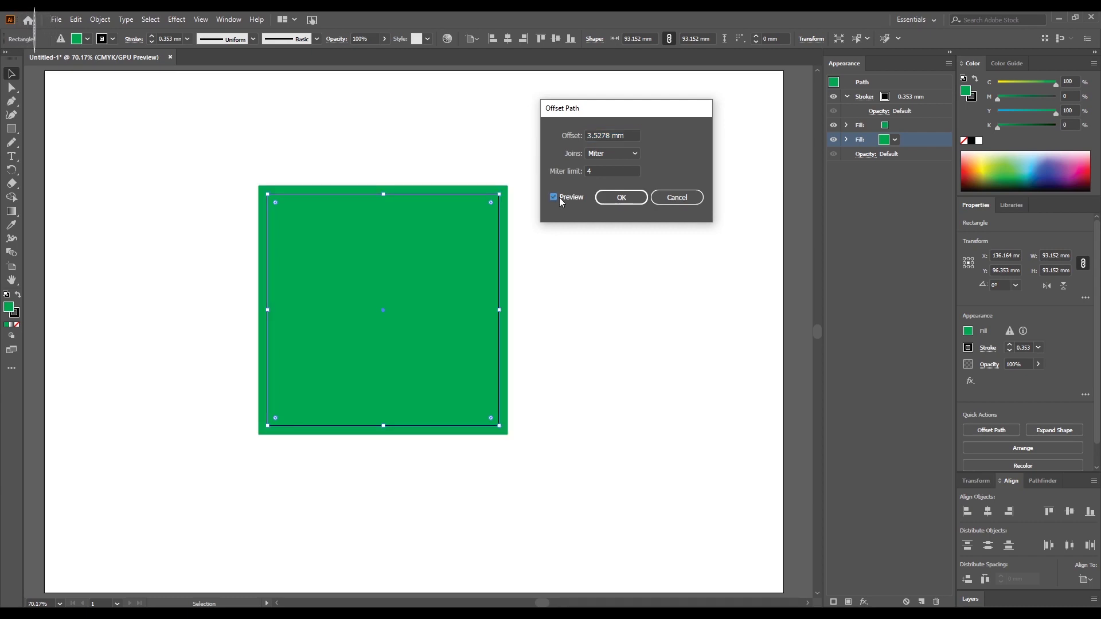
key("shift+Tab")
key("shift+Tab")
key("shift+Tab")
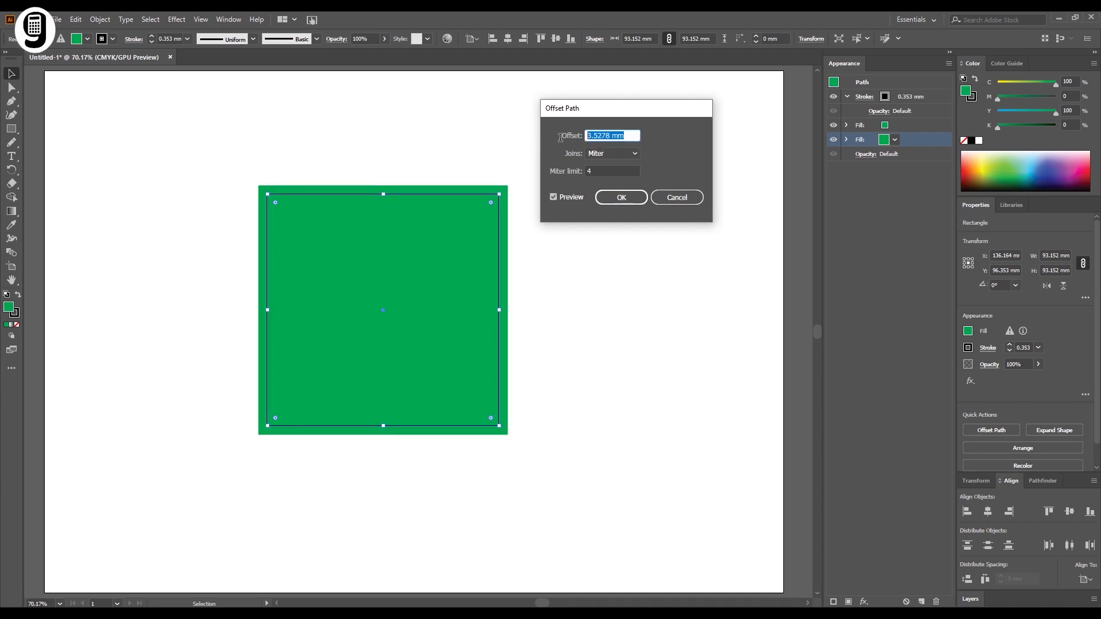
type("4")
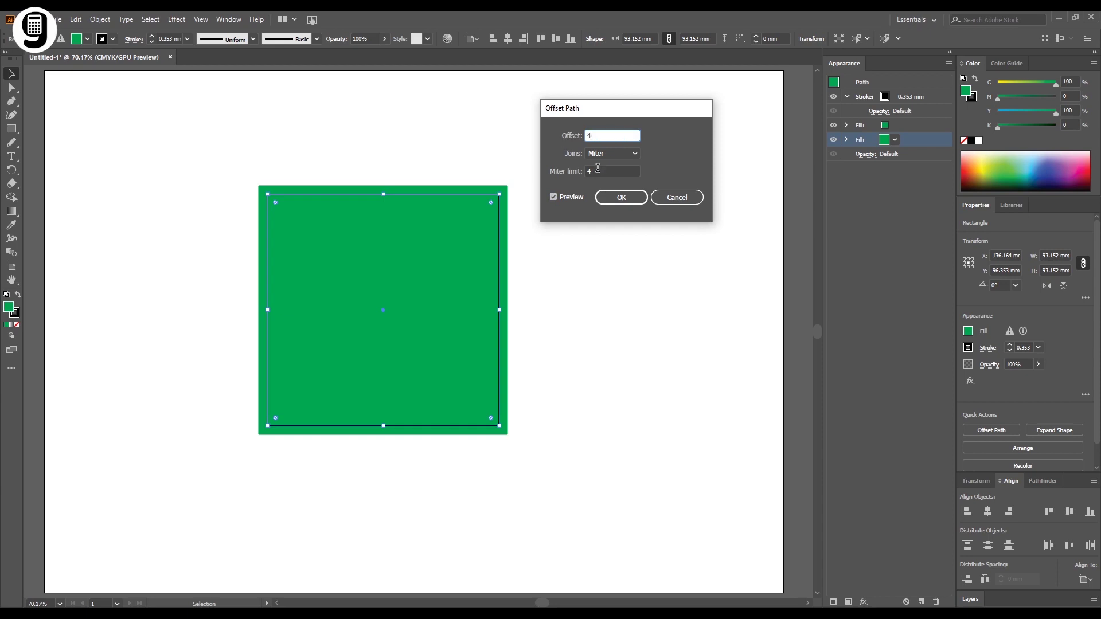
left_click(609, 197)
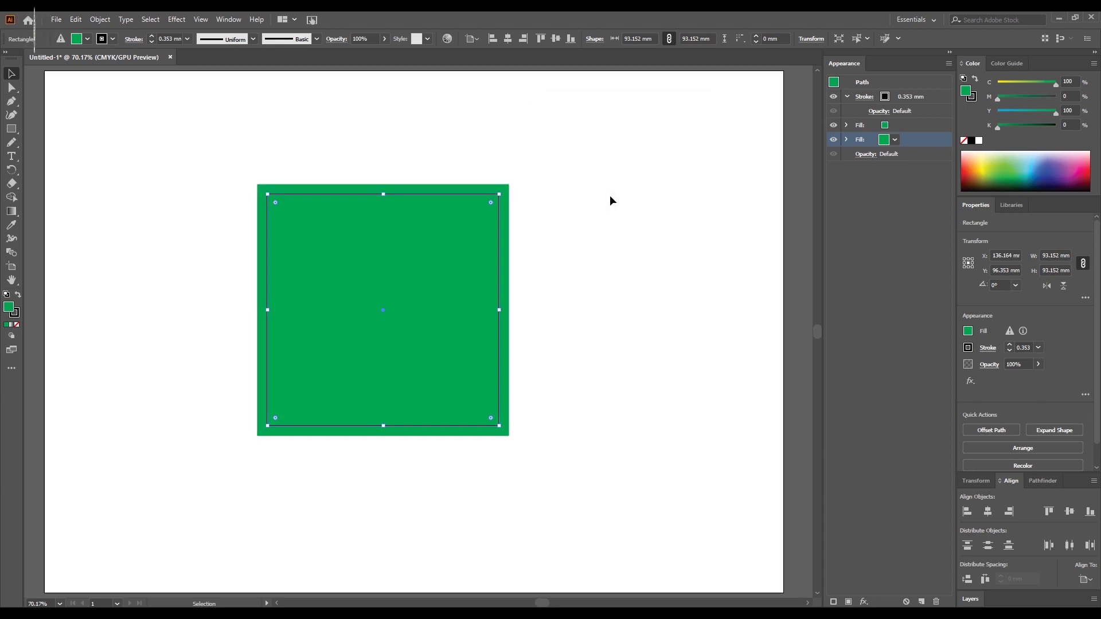
- Expand the lower fill's attributes and toggle its Offset Path effect off and on again to compare the square
left_click(847, 140)
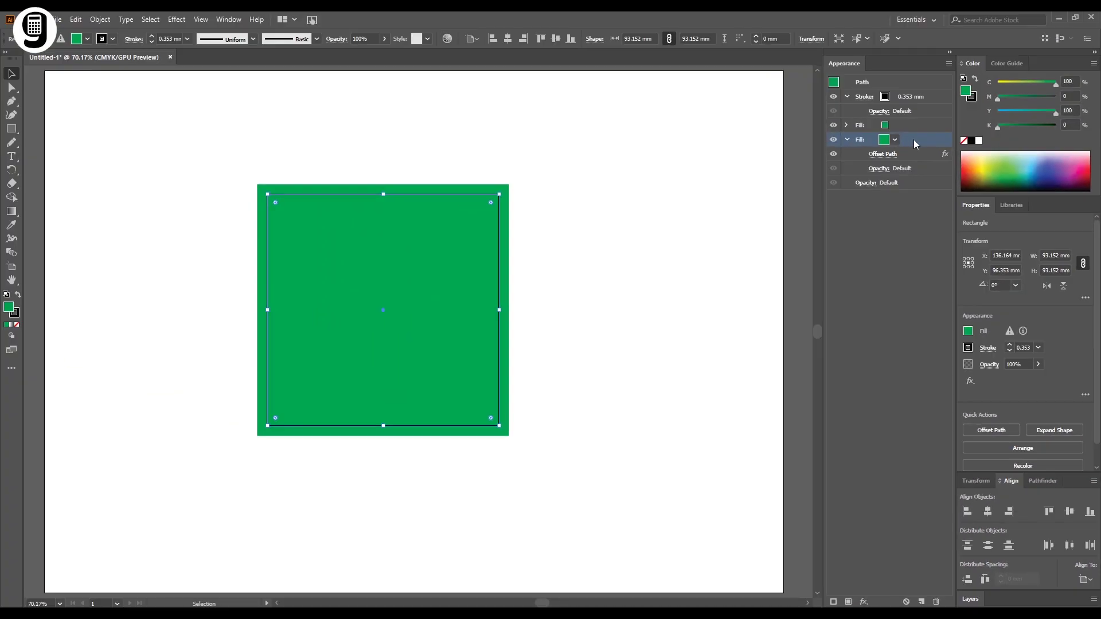
left_click(834, 155)
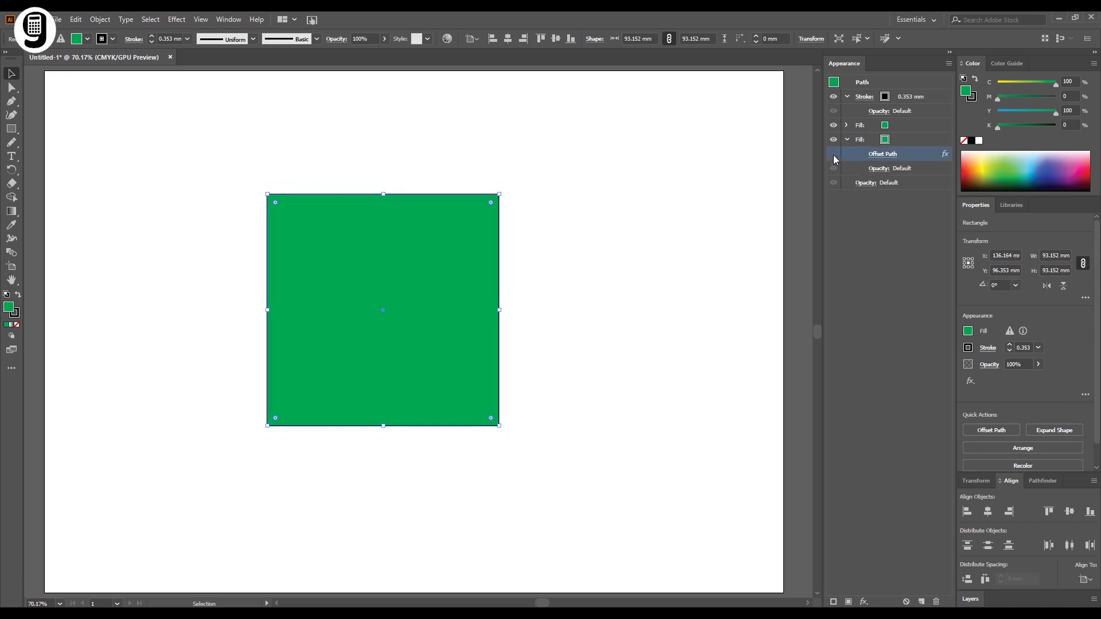
left_click(834, 155)
- Color the square's lower, offset fill yellow by setting cyan to 0%, and clear the selection
left_click(905, 144)
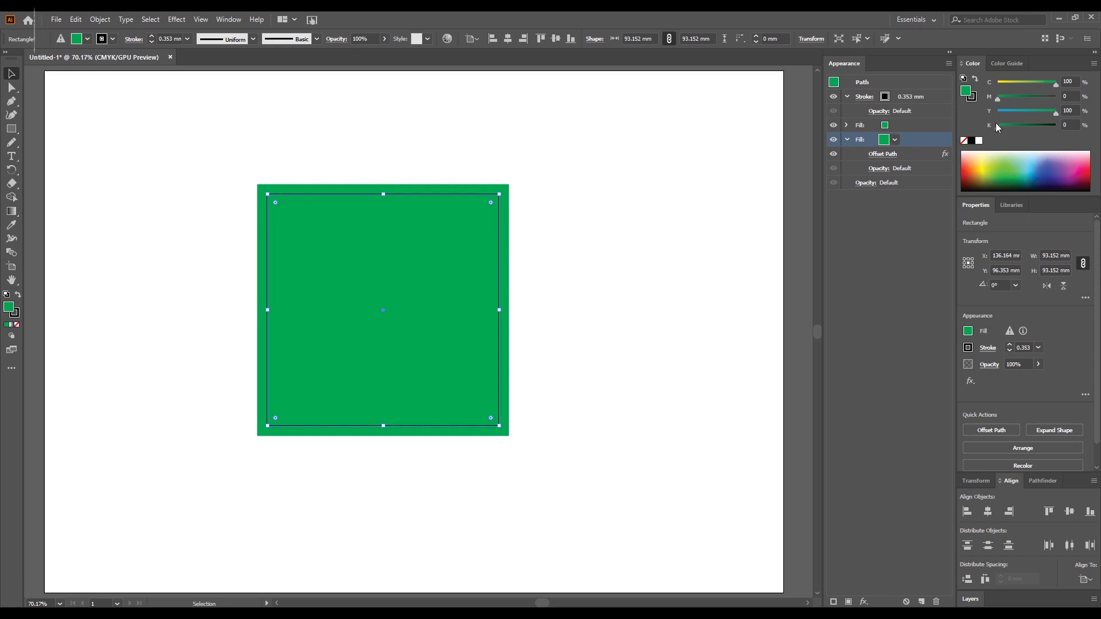
left_click_drag(1055, 84, 991, 87)
left_click(616, 221)
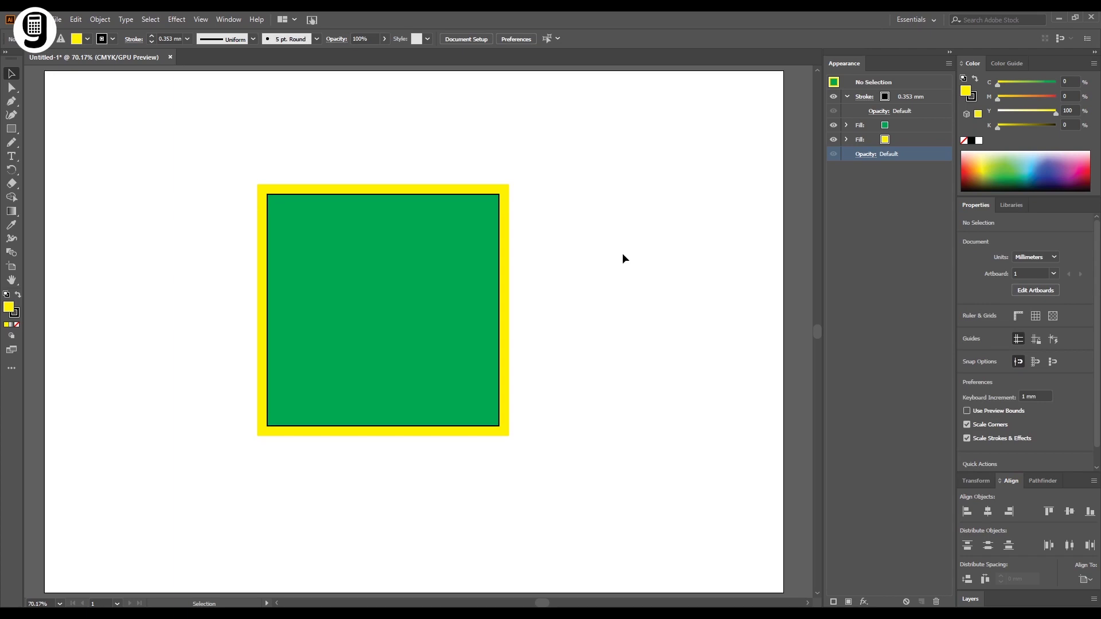
- Select the square again and duplicate its yellow offset fill in the appearance
left_click(465, 258)
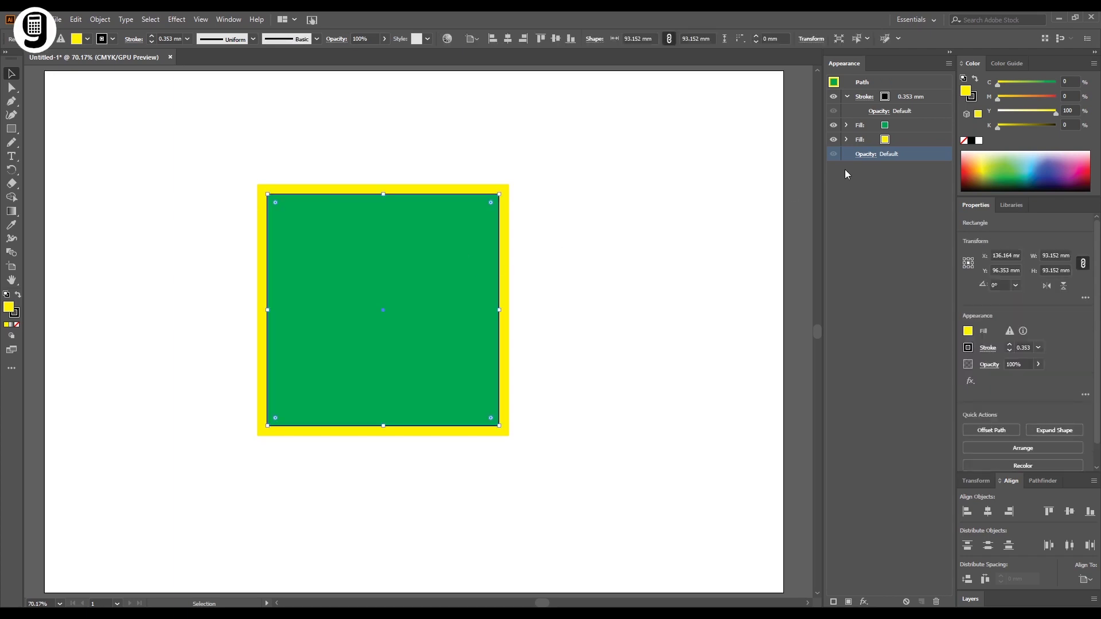
left_click(909, 140)
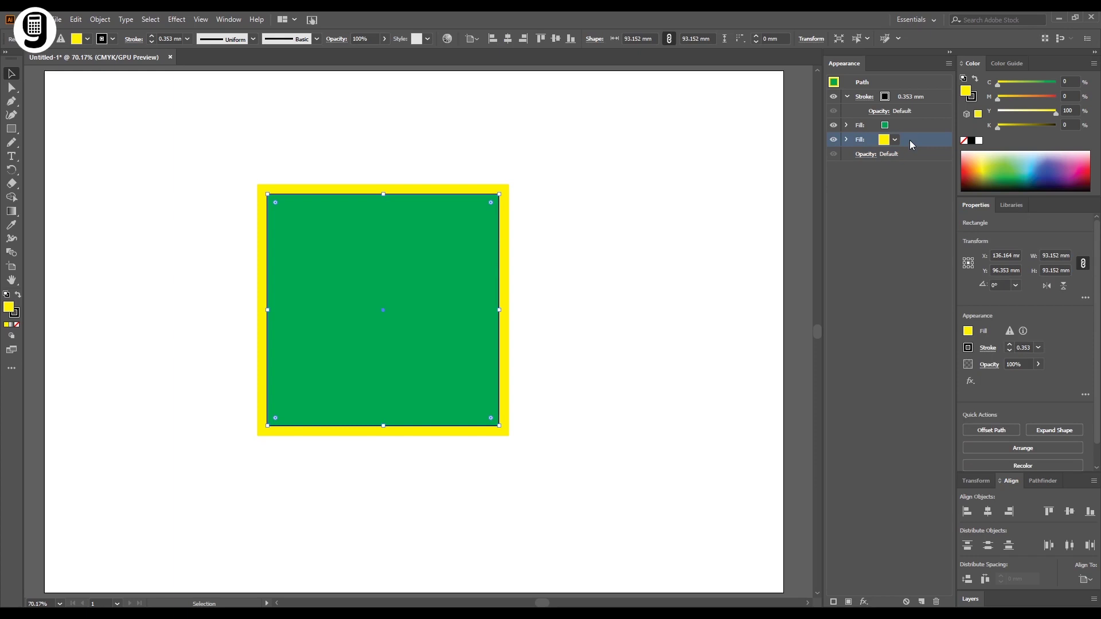
left_click_drag(909, 140, 922, 604)
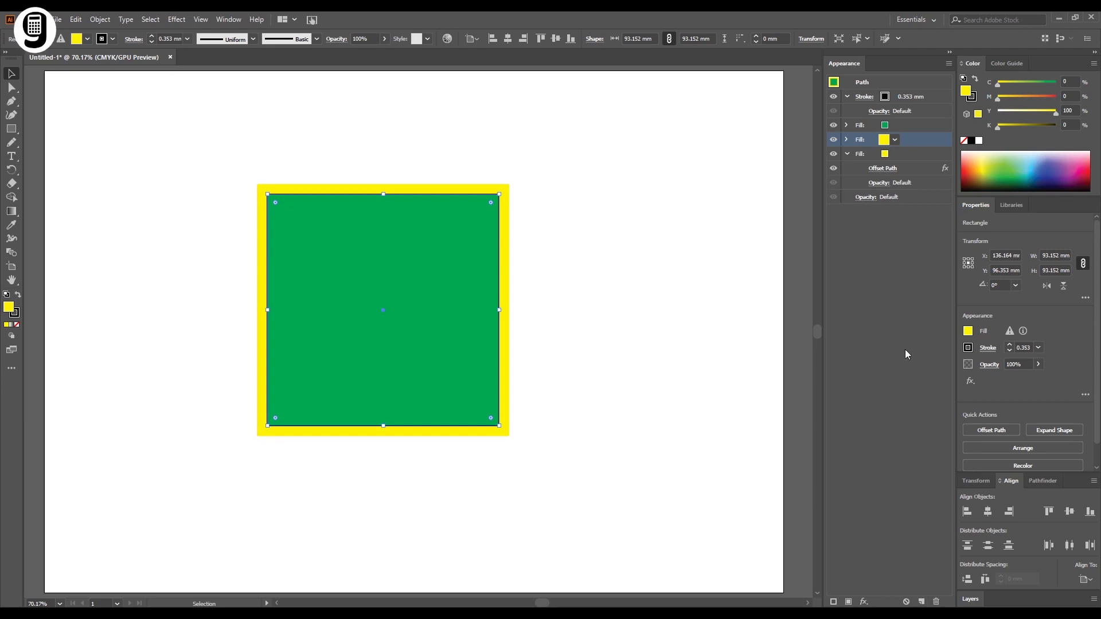
- Set the lowest yellow fill's Offset Path effect to 8 mm using the expression 4 mm *2, and preview it
left_click(907, 153)
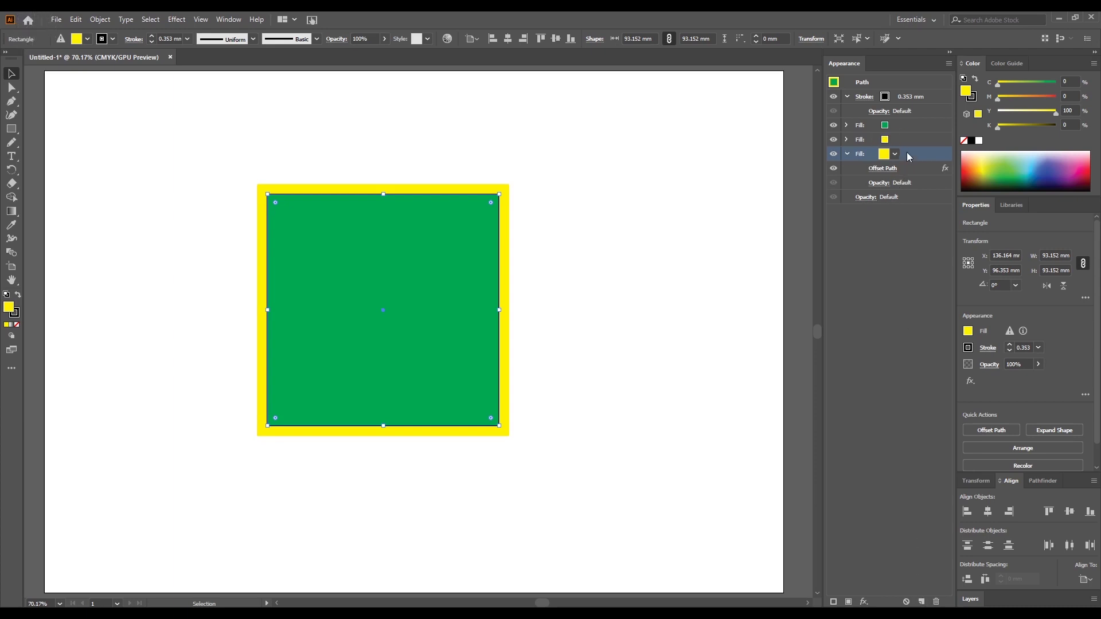
left_click(881, 168)
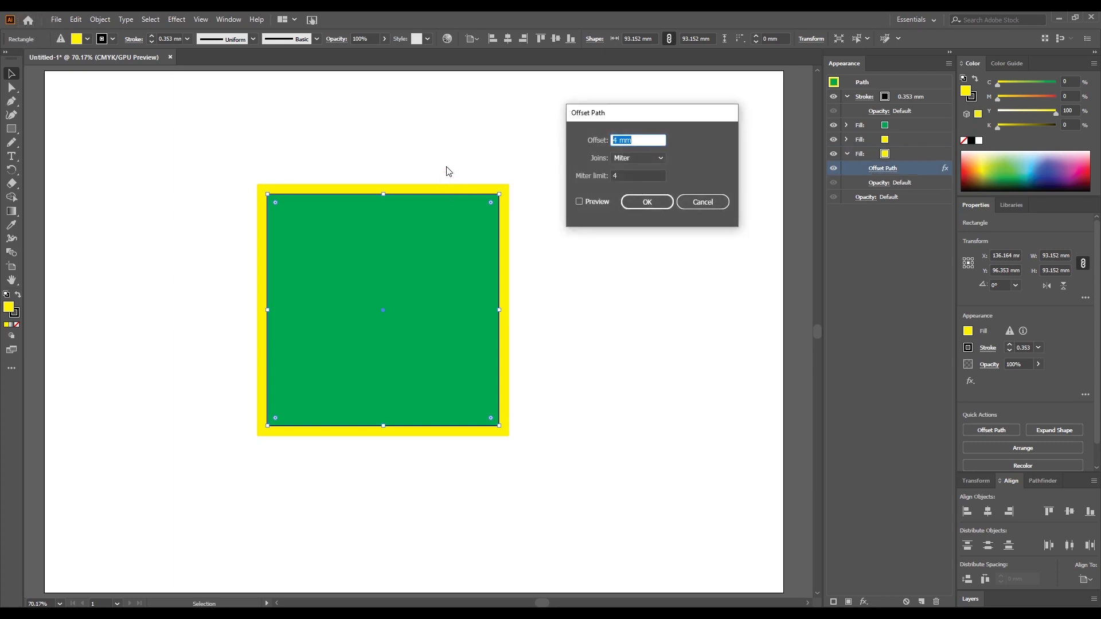
left_click(641, 140)
left_click_drag(630, 141, 567, 140)
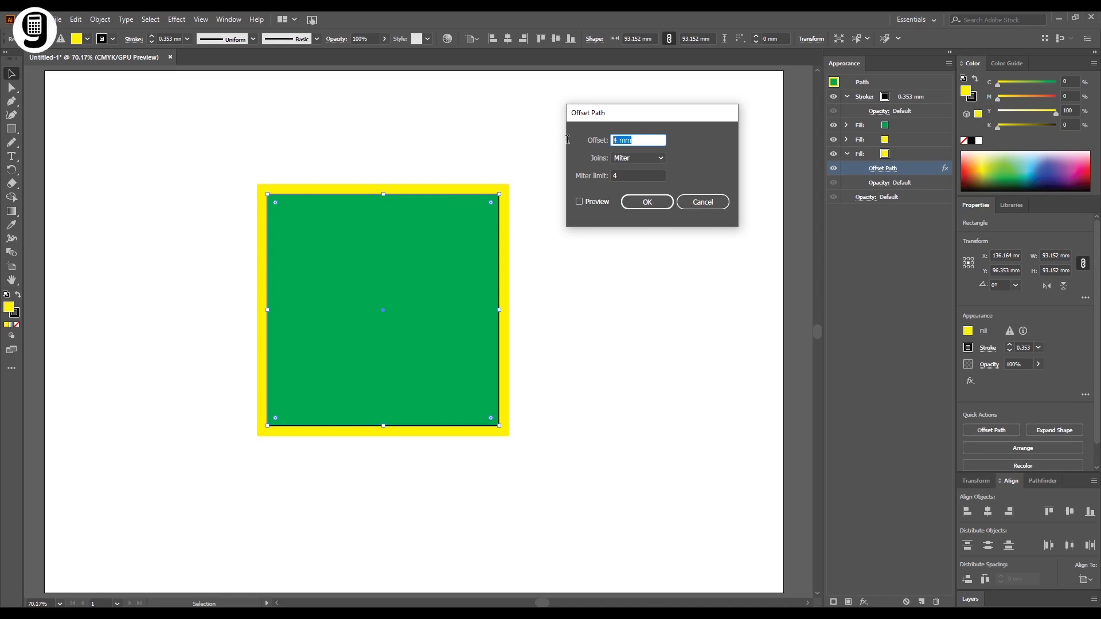
type("8mm")
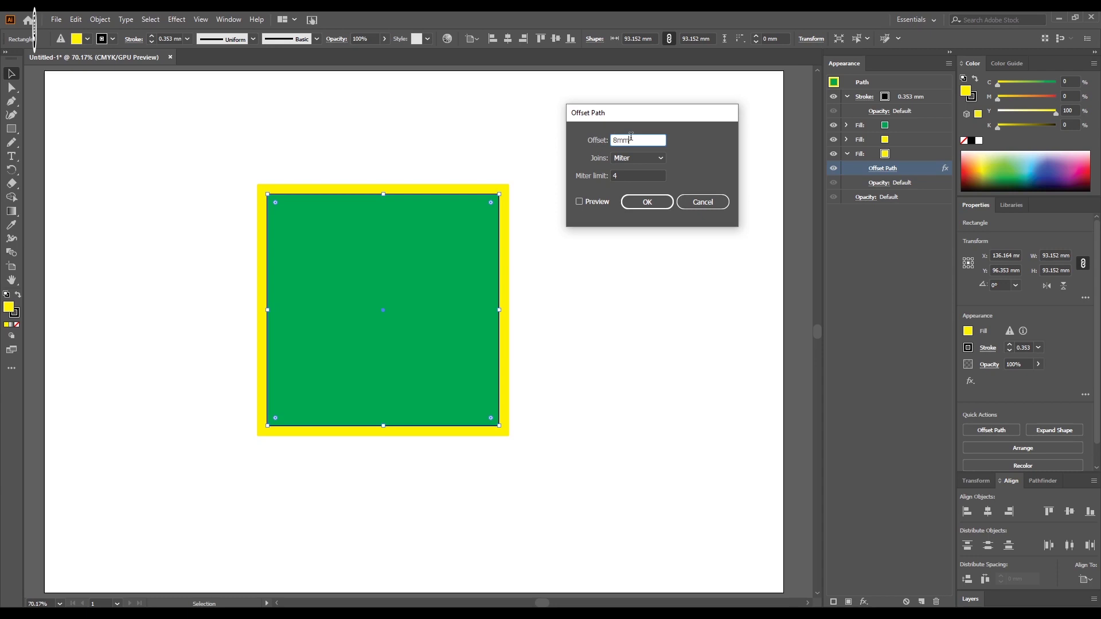
left_click_drag(631, 138, 596, 144)
type("4 ")
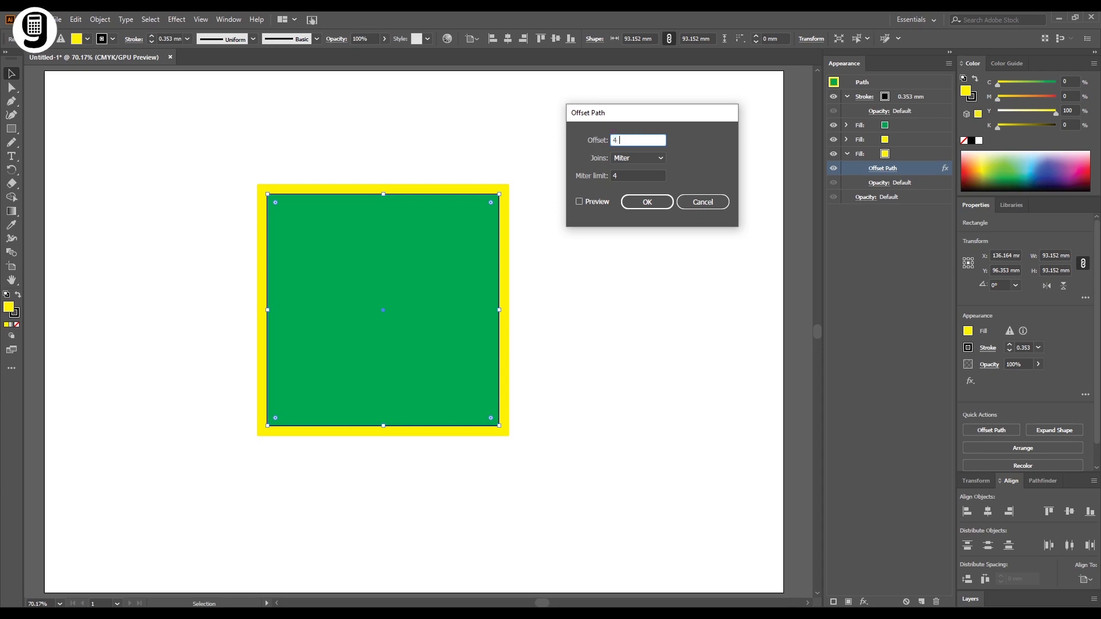
type("mm")
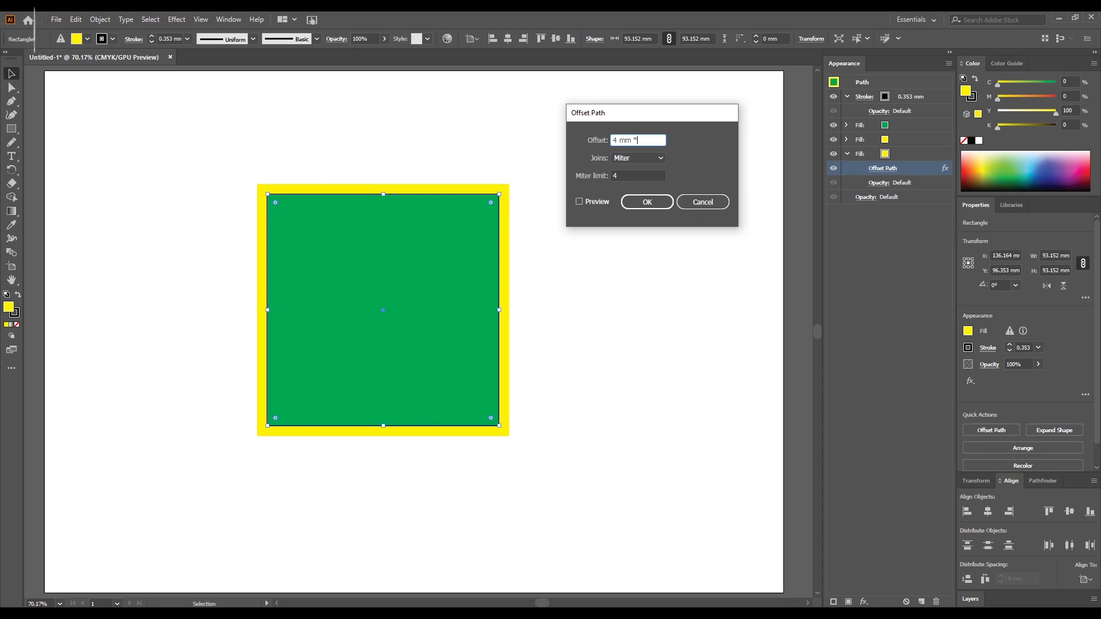
type(" *2")
key("Tab")
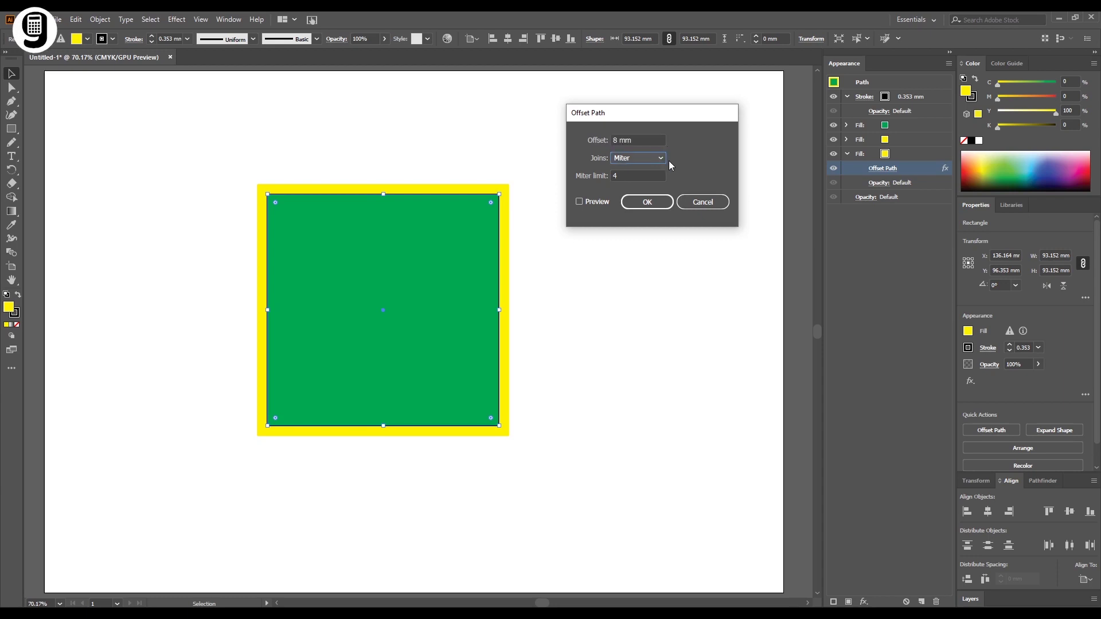
left_click(586, 202)
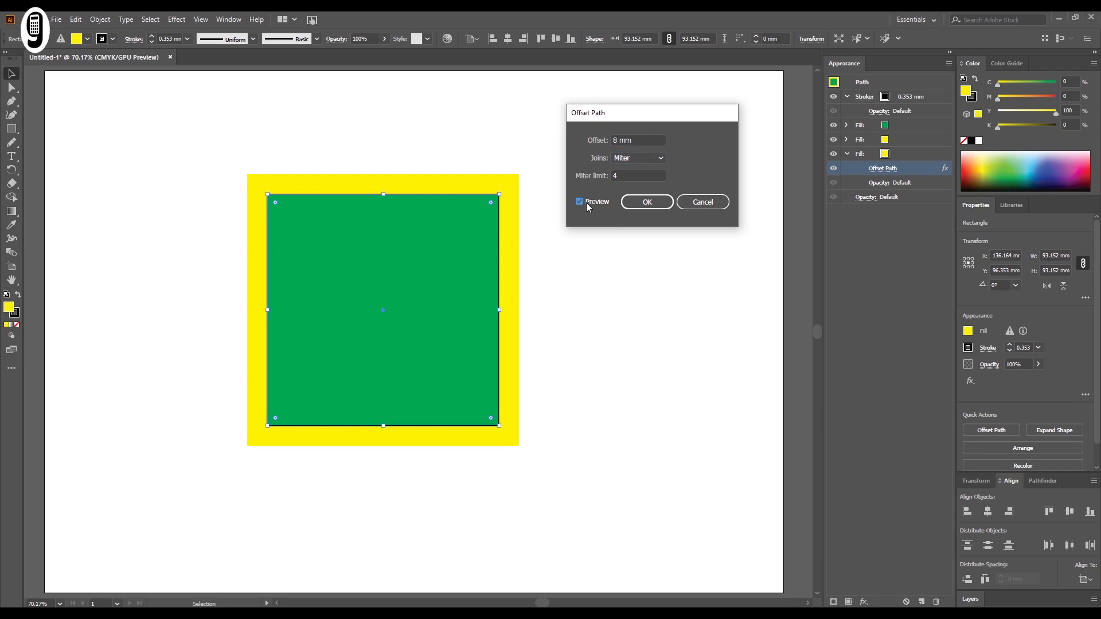
left_click(656, 202)
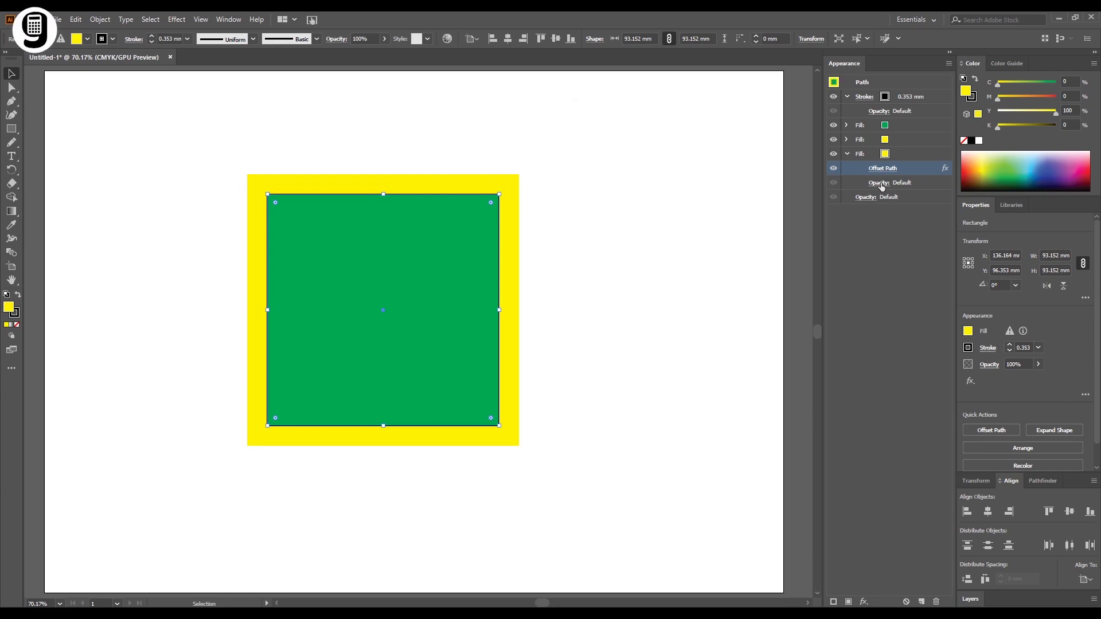
- Color the lowest, 8 mm offset fill orange by setting its magenta to 50%
left_click(904, 157)
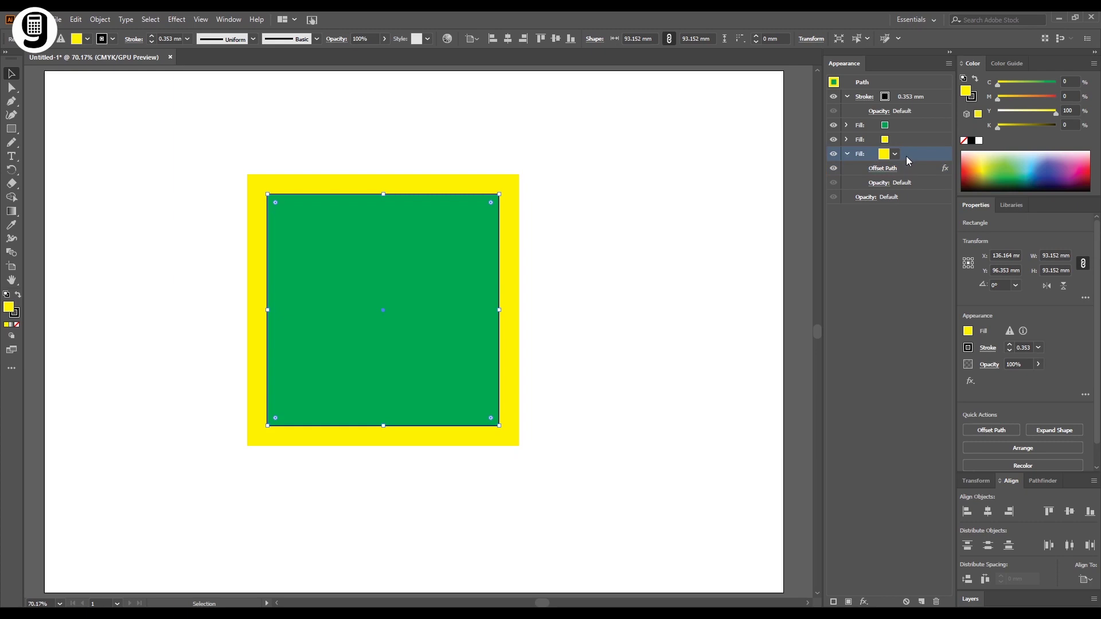
left_click(1065, 96)
key("Tab")
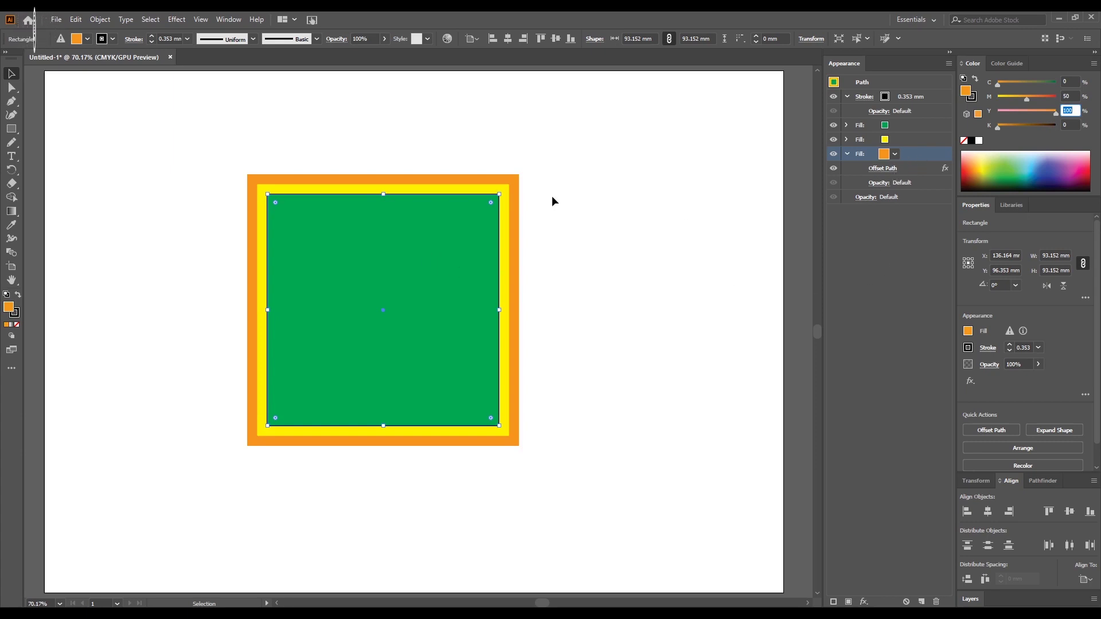
- Collapse and duplicate the orange offset fill, and select the lower copy
left_click(848, 154)
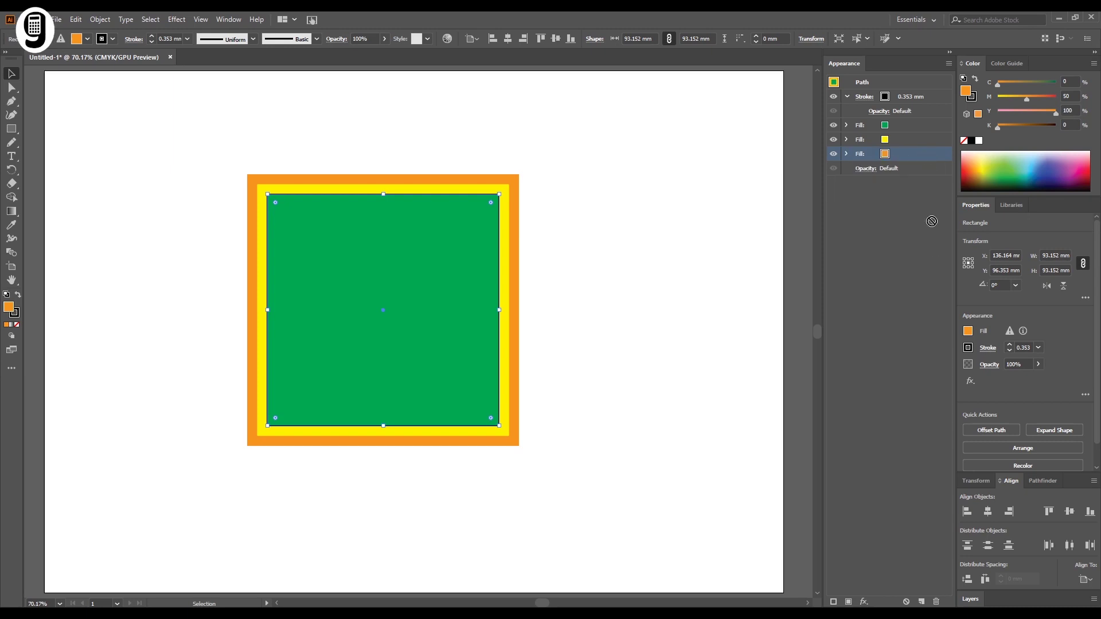
left_click(921, 602)
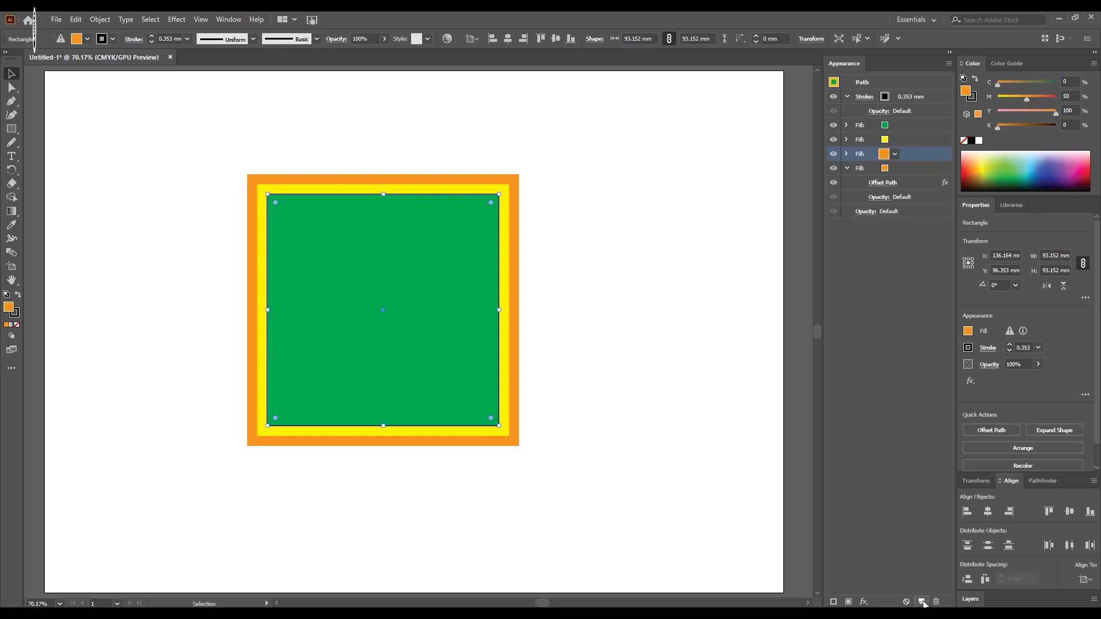
left_click(910, 169)
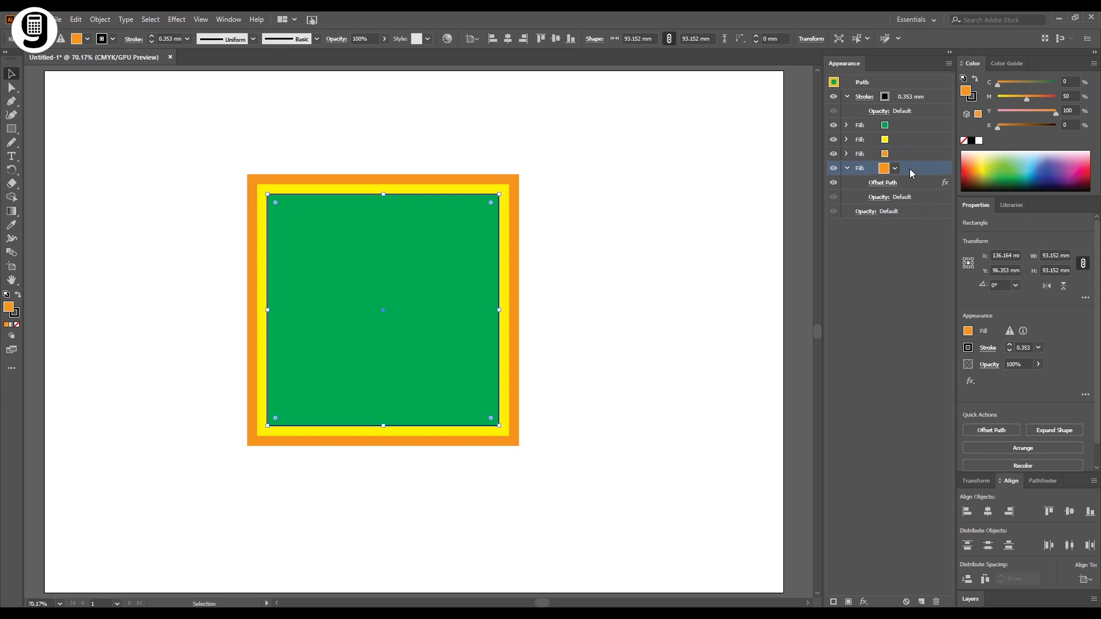
- Set the lowest orange fill's Offset Path effect to 12 mm using the expression 8 mm+4, with the preview on
left_click(882, 183)
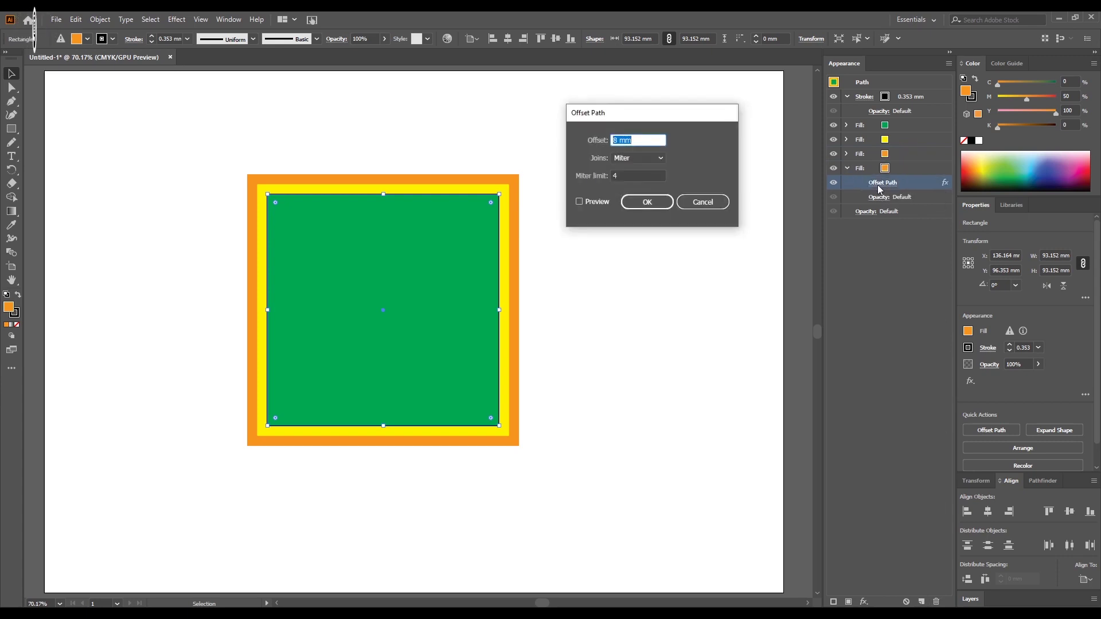
left_click(640, 141)
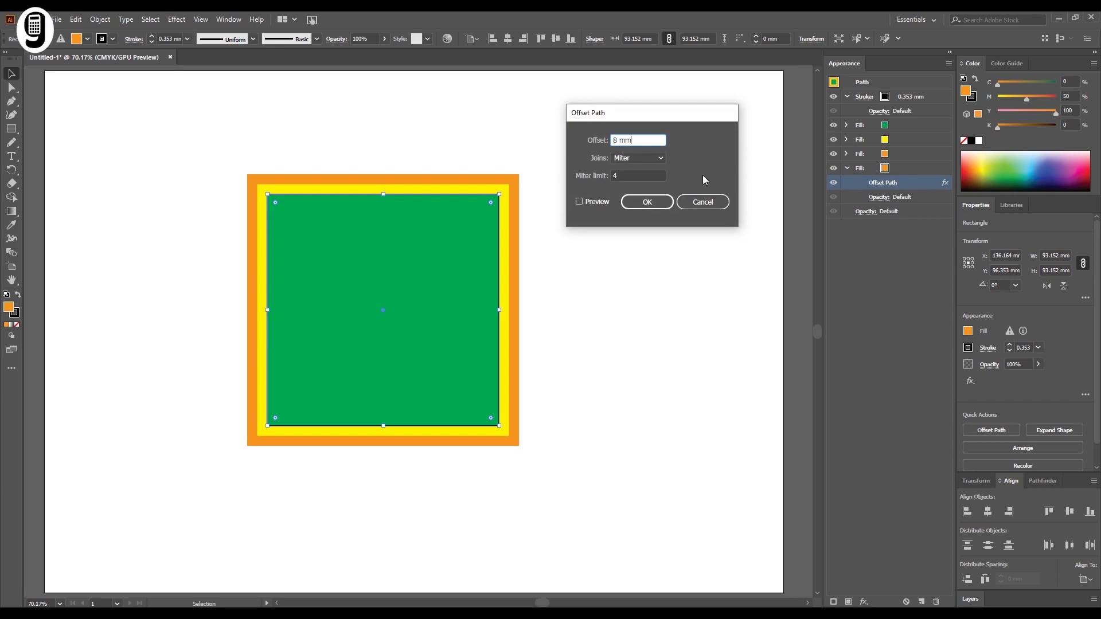
type("+4")
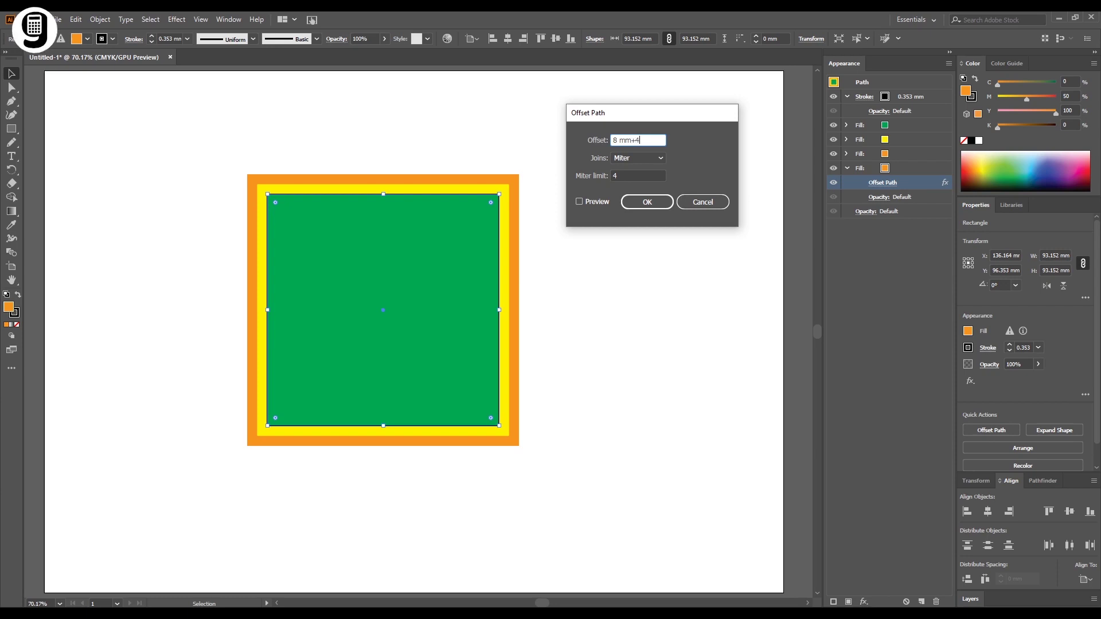
key("Tab")
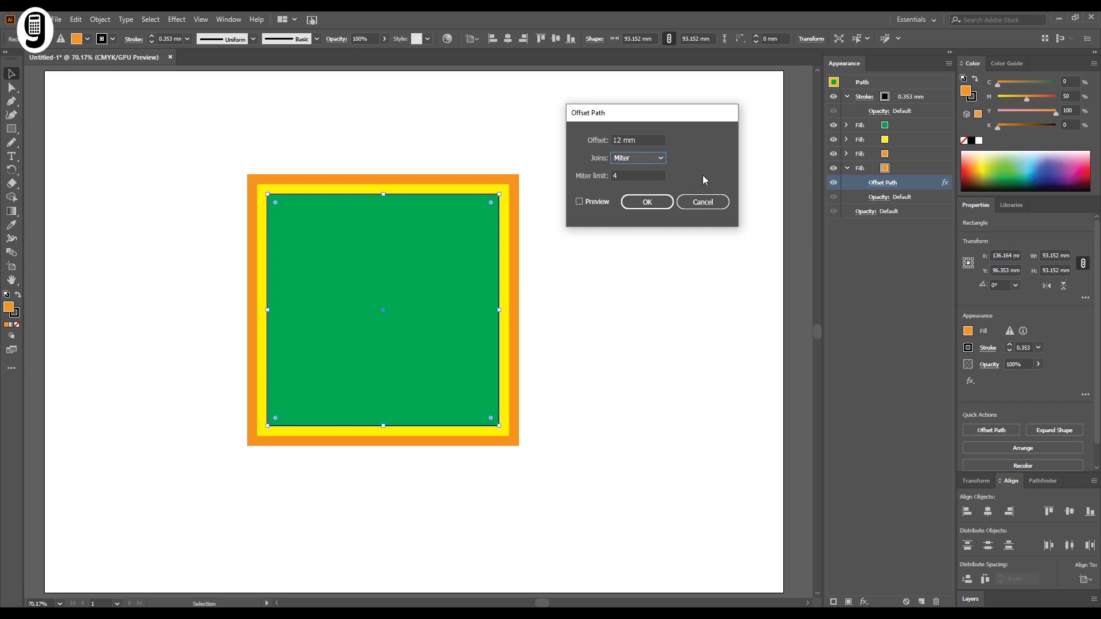
left_click(598, 202)
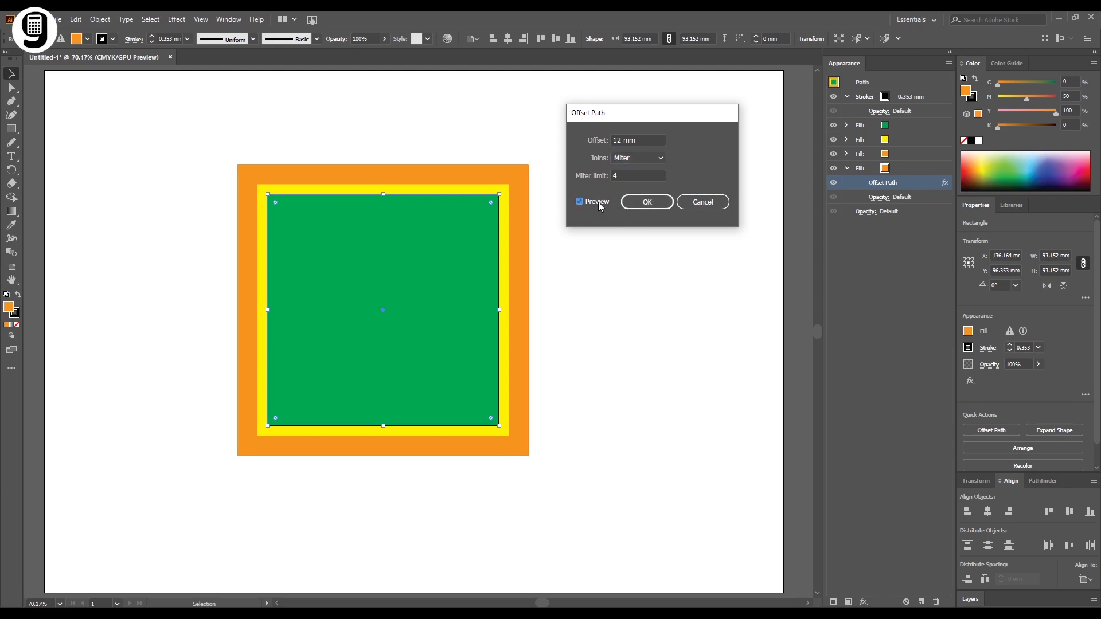
left_click(657, 204)
- Color the lowest, 12 mm offset fill blue by setting cyan to 100% and yellow to 0%, and collapse the fill after deselecting the square
left_click(910, 168)
left_click(1068, 82)
type("100")
key("Tab")
left_click_drag(1049, 114, 984, 115)
left_click(651, 171)
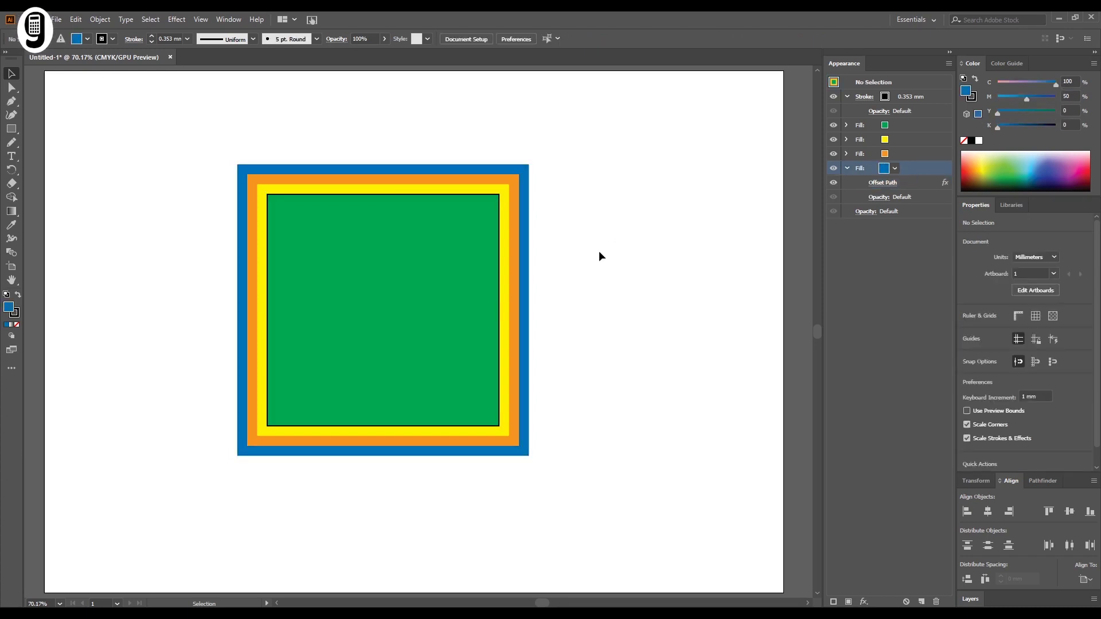
left_click(848, 168)
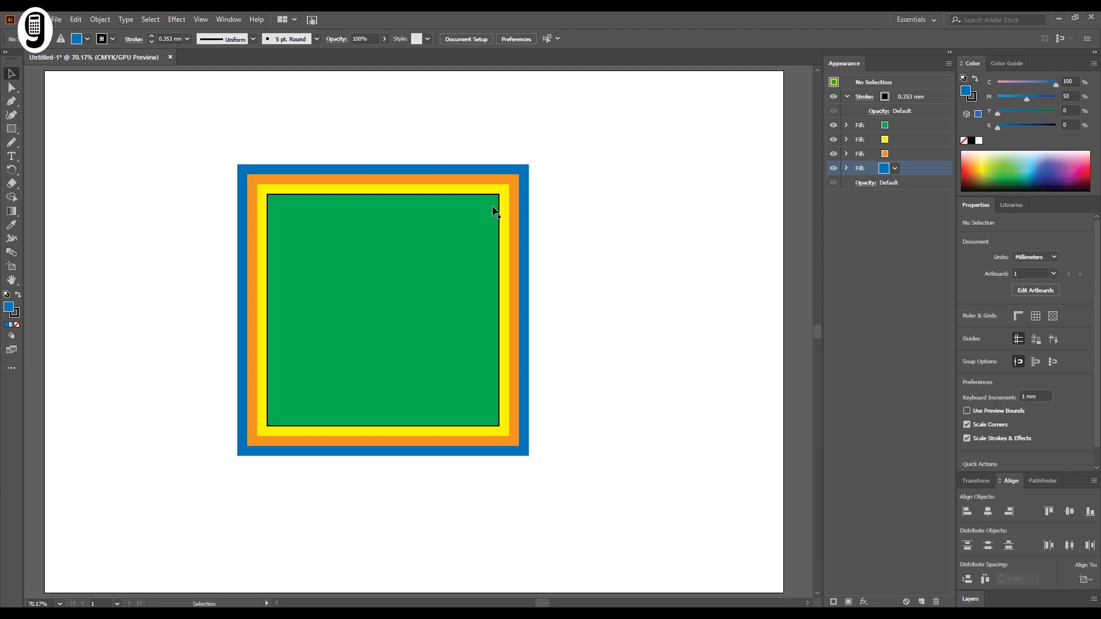
- Reshape the square with Direct Selection, moving its upper-right anchor point inward, out past the original corner, and inward again
left_click(13, 87)
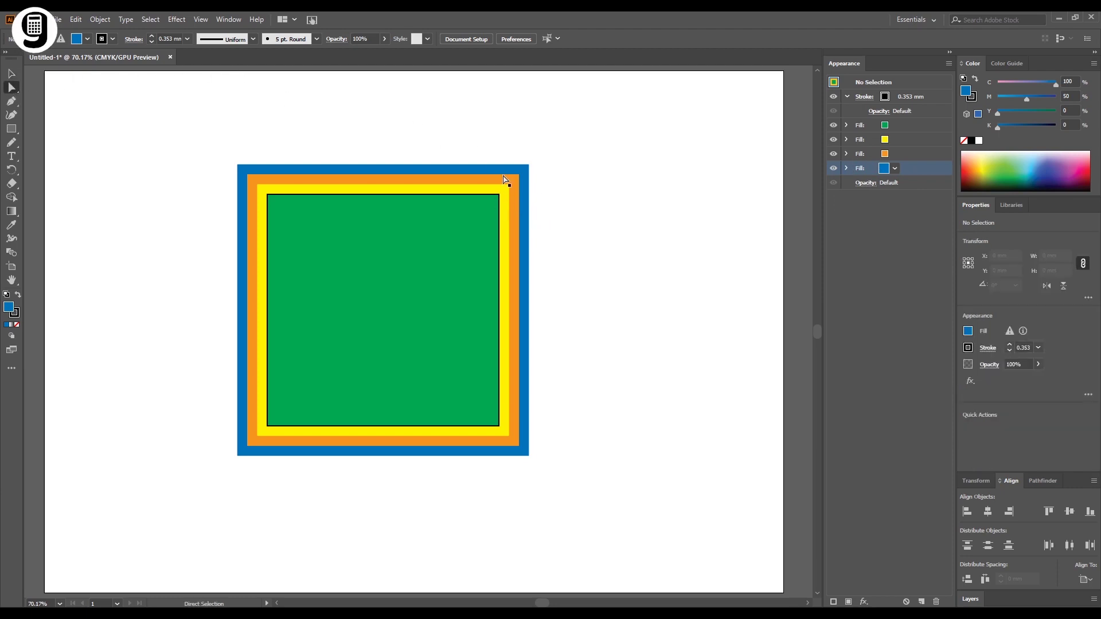
left_click(500, 197)
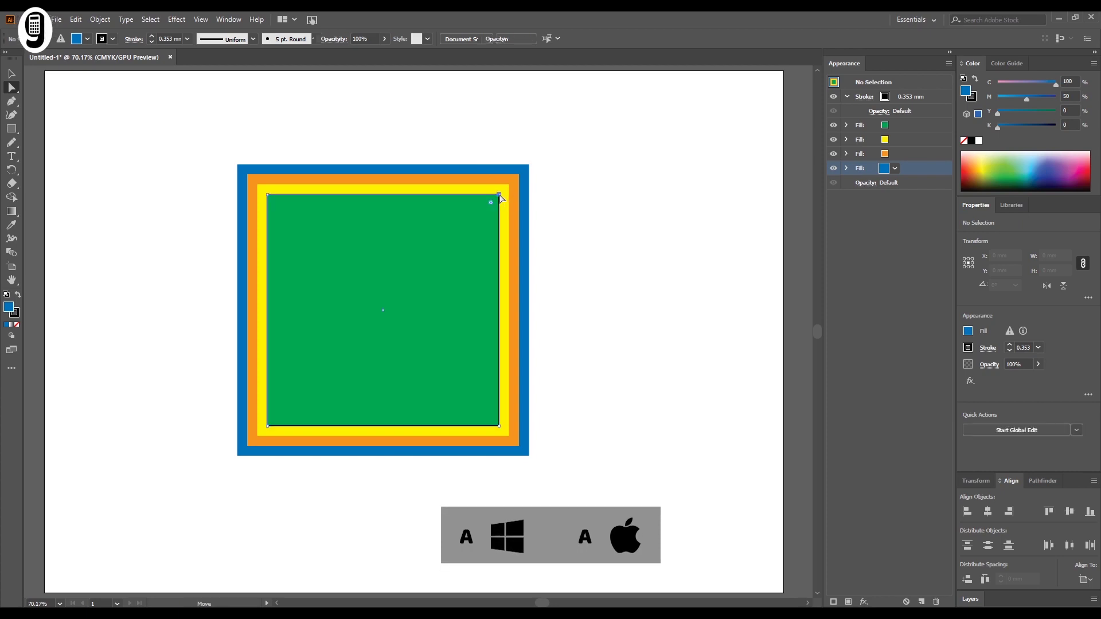
left_click_drag(499, 197, 434, 244)
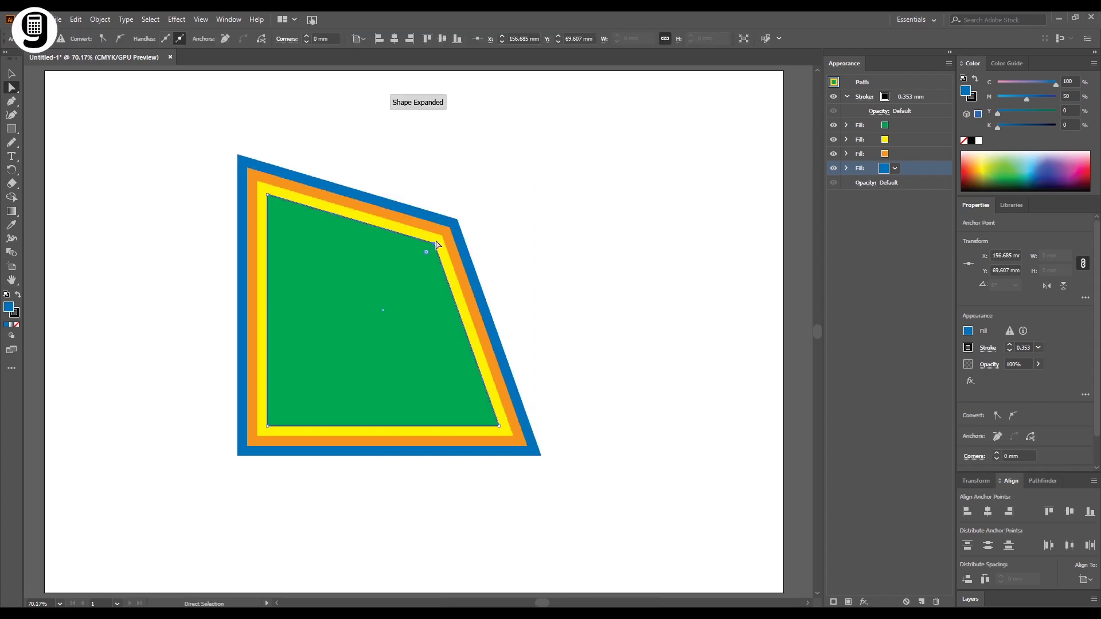
left_click_drag(434, 244, 517, 190)
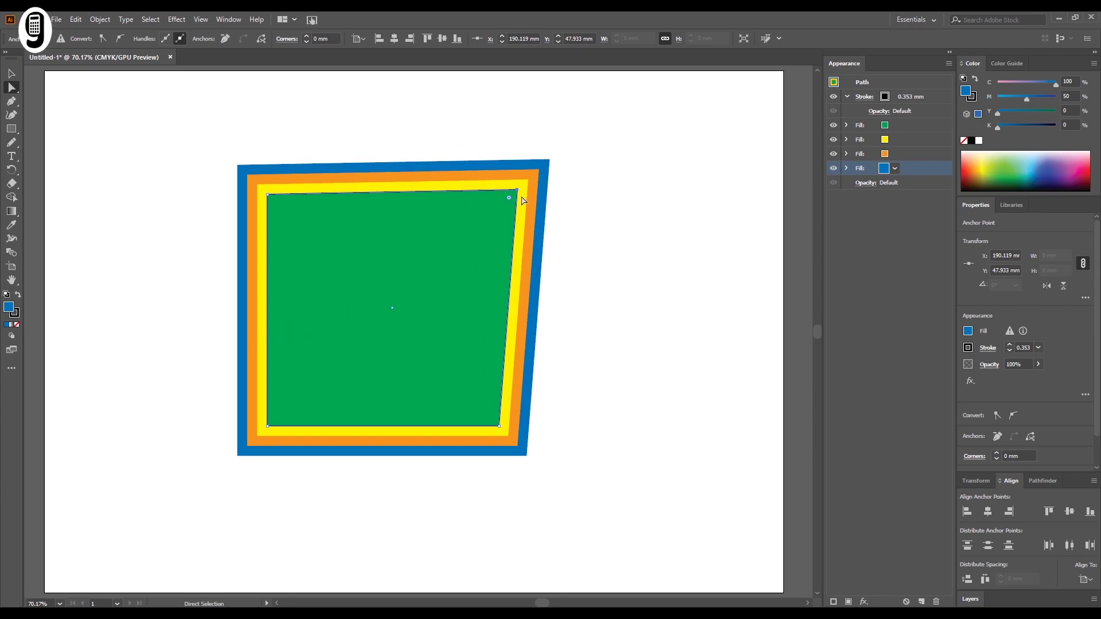
mouse_move(517, 190)
left_mouse_down()
mouse_move(457, 248)
mouse_move(461, 311)
mouse_move(505, 288)
mouse_move(523, 291)
mouse_move(465, 179)
mouse_move(518, 190)
left_mouse_up()
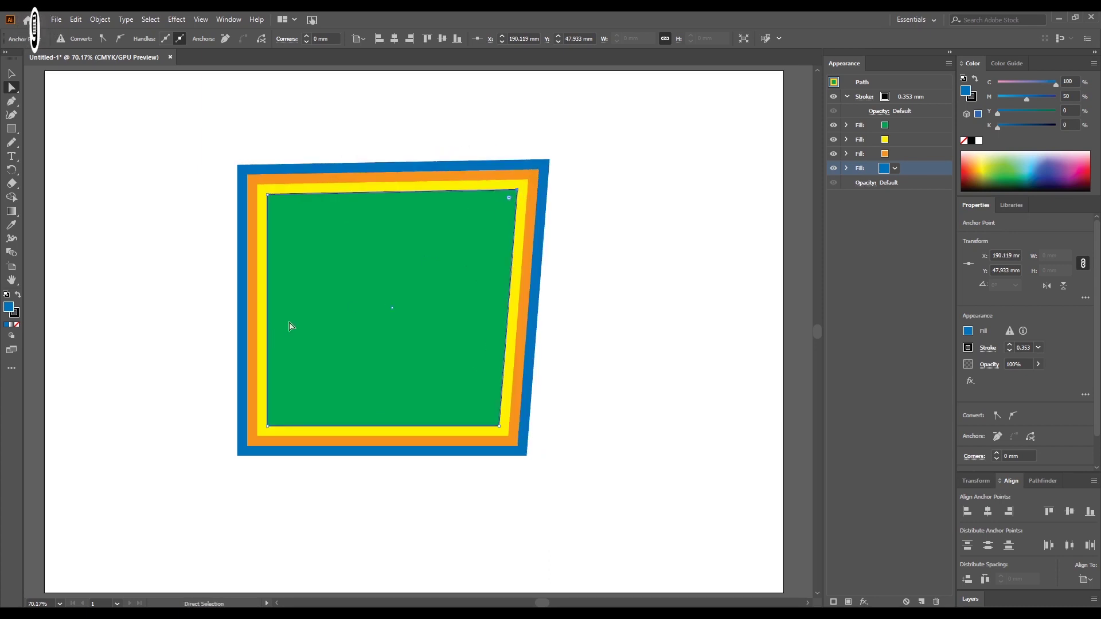
left_click_drag(519, 193, 451, 245)
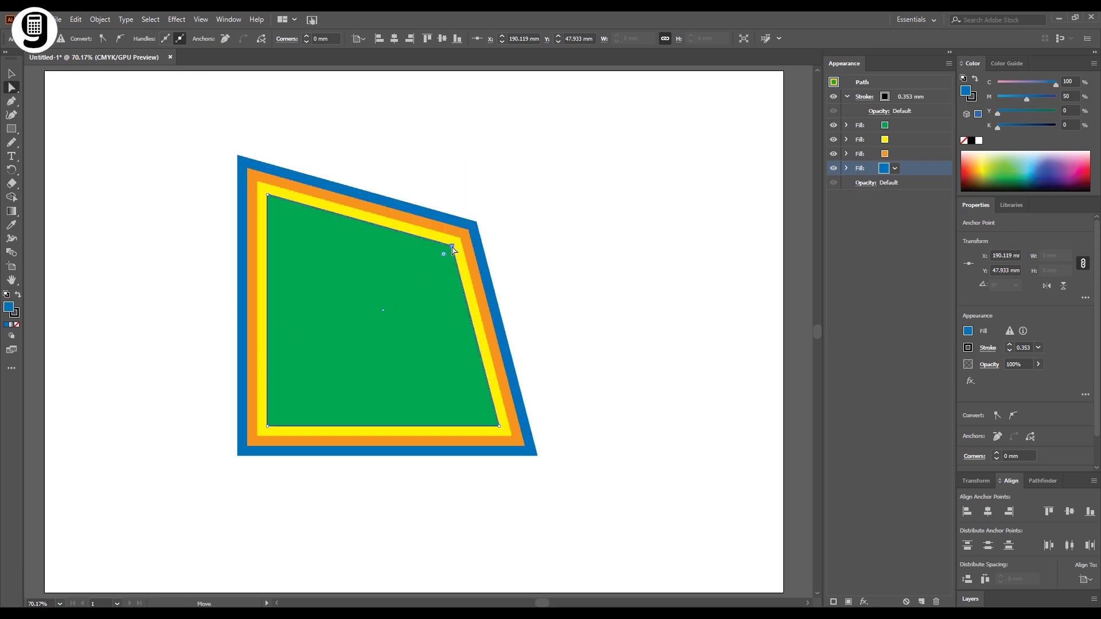